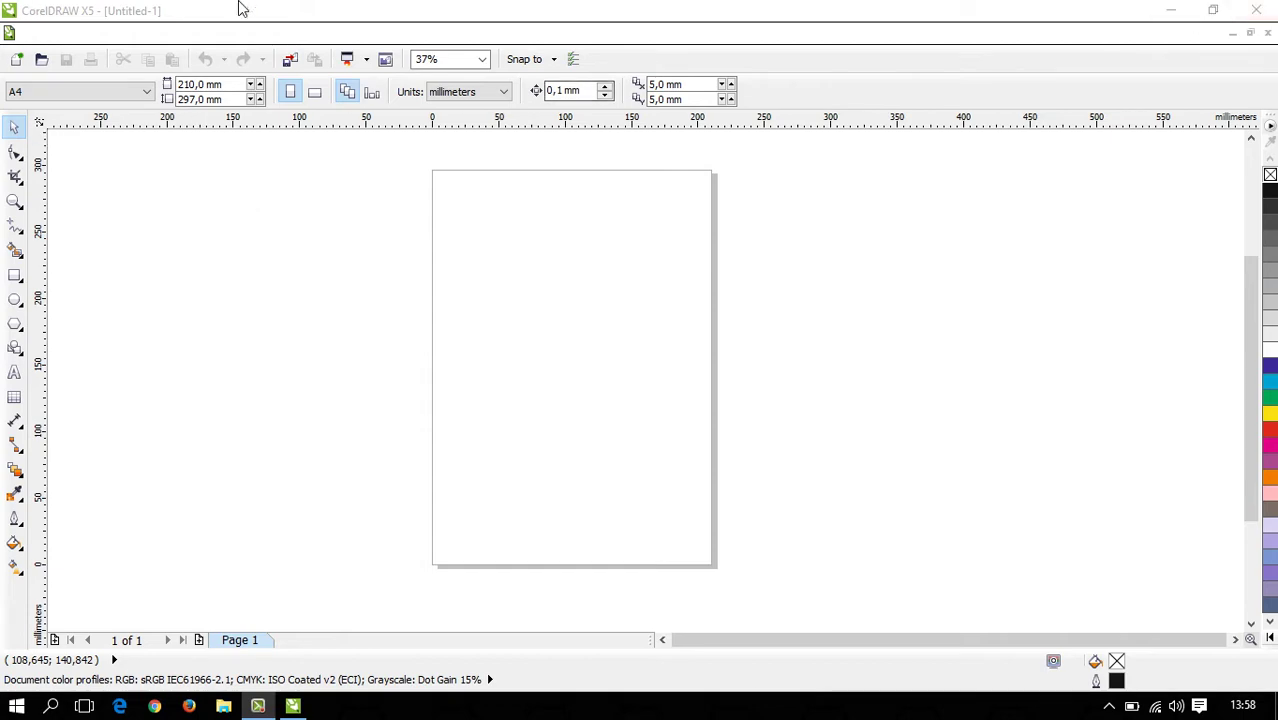
Step: Restore the maximized window to a smaller size, move it beside the desktop icons and extend its height down to the taskbar
{"action": "left_click", "coordinate": [1213, 10]}
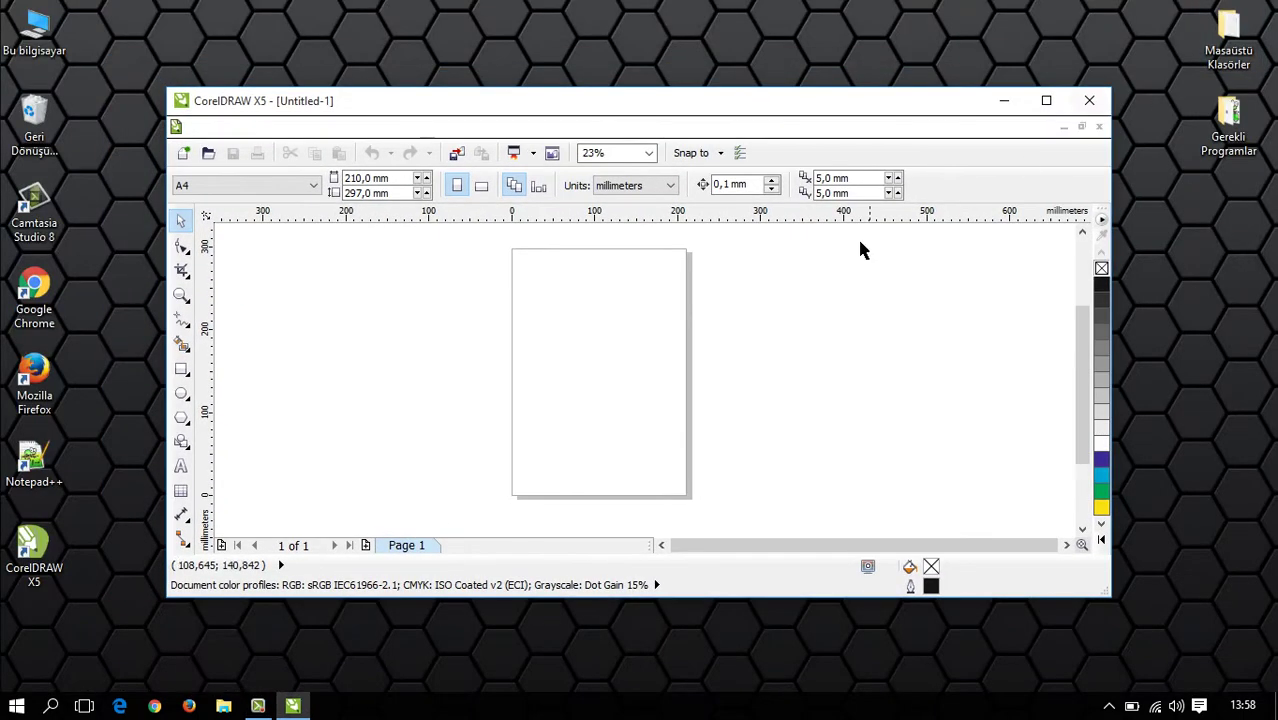
{"action": "left_click_drag", "start_coordinate": [574, 93], "coordinate": [830, 11]}
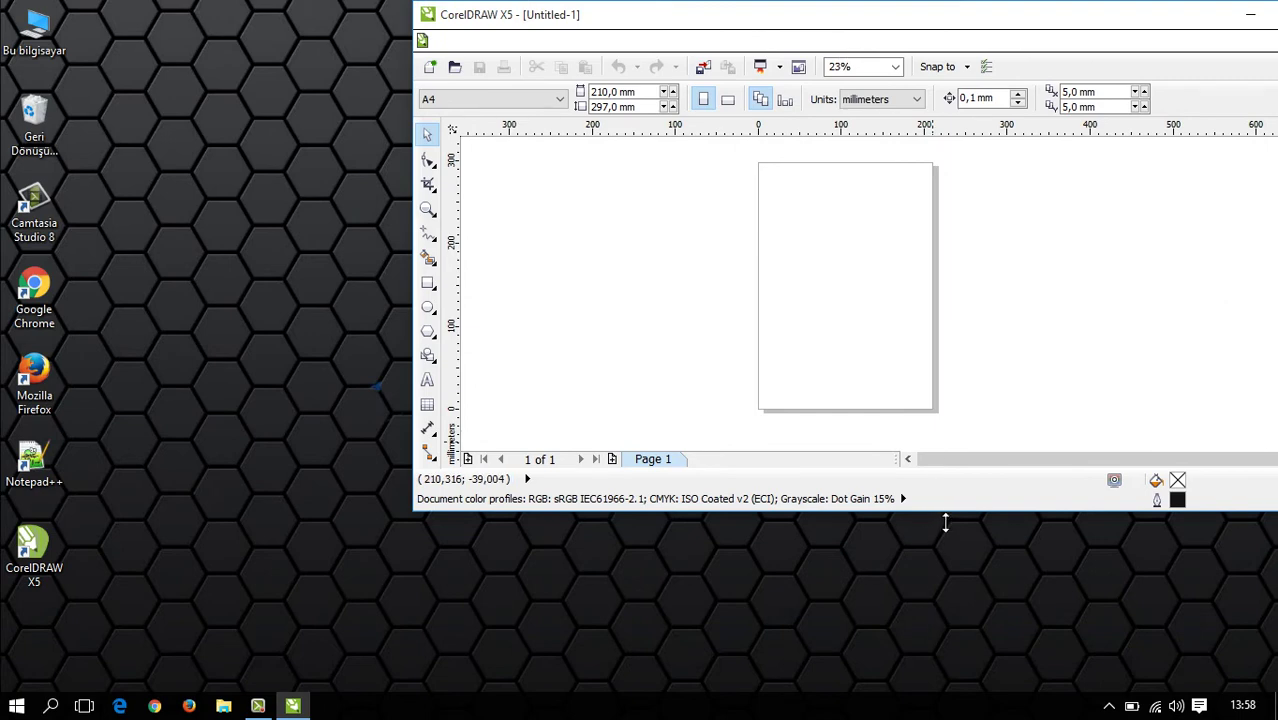
{"action": "left_click_drag", "start_coordinate": [945, 521], "coordinate": [956, 694]}
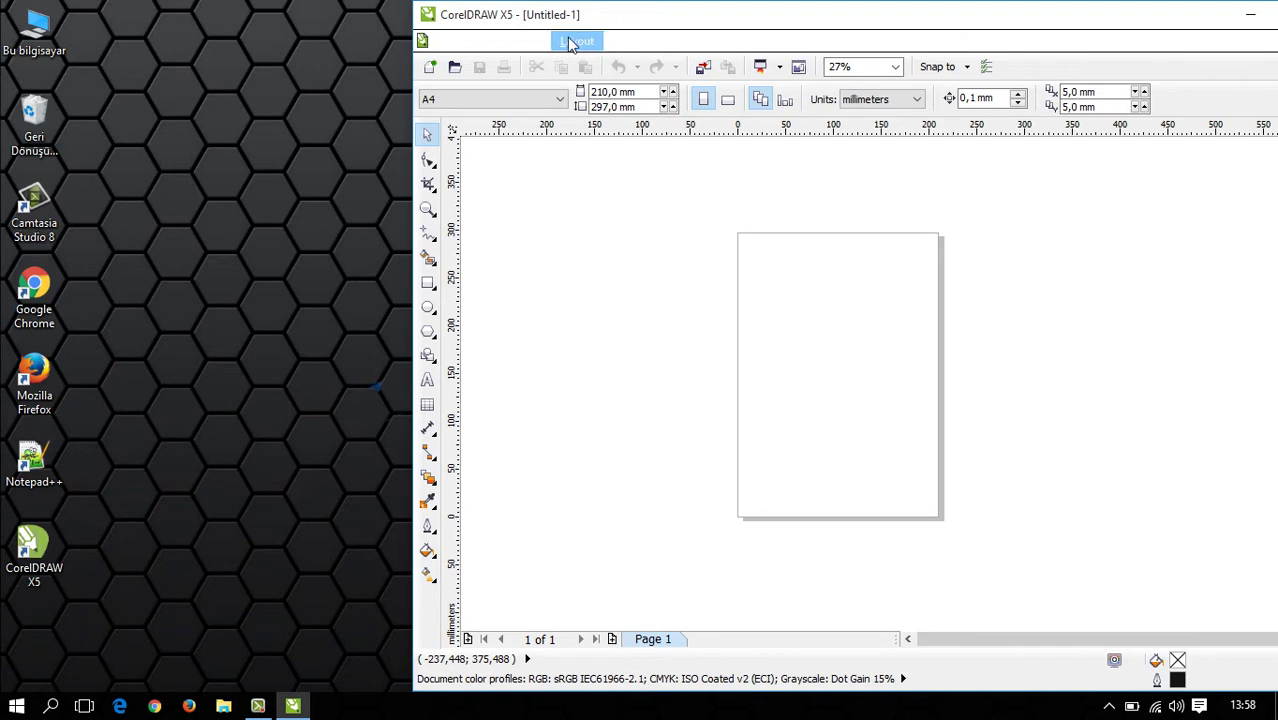
{"action": "left_click", "coordinate": [492, 44]}
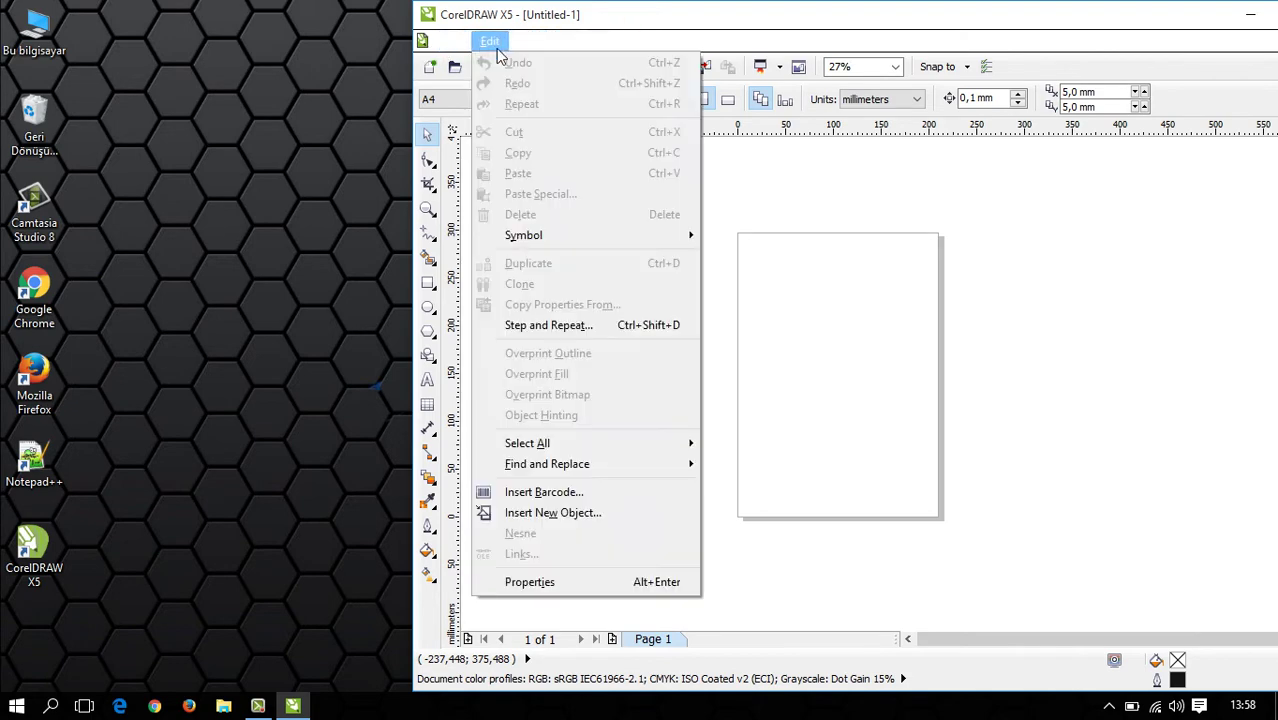
{"action": "mouse_move", "coordinate": [604, 46]}
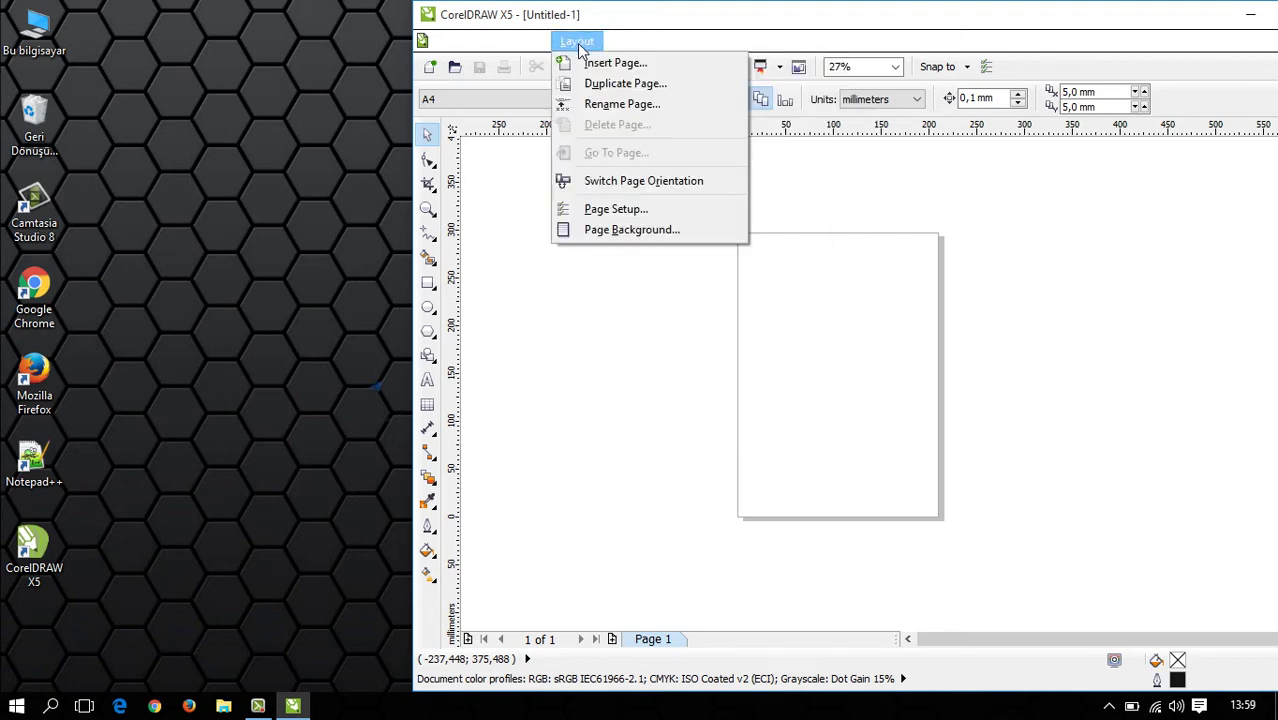
{"action": "key", "text": "Escape"}
Step: Open the Options from the page and go to the Command Bars settings under Workspace customization
{"action": "double_click", "coordinate": [737, 277]}
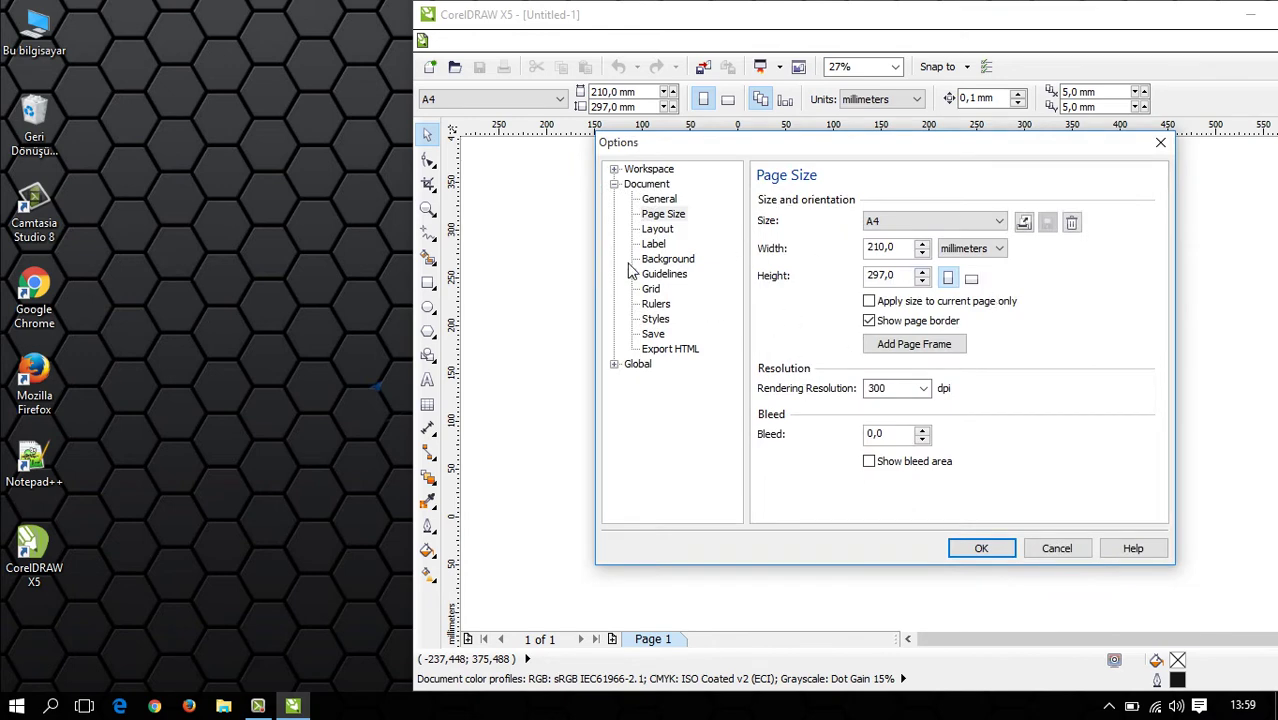
{"action": "left_click", "coordinate": [614, 169]}
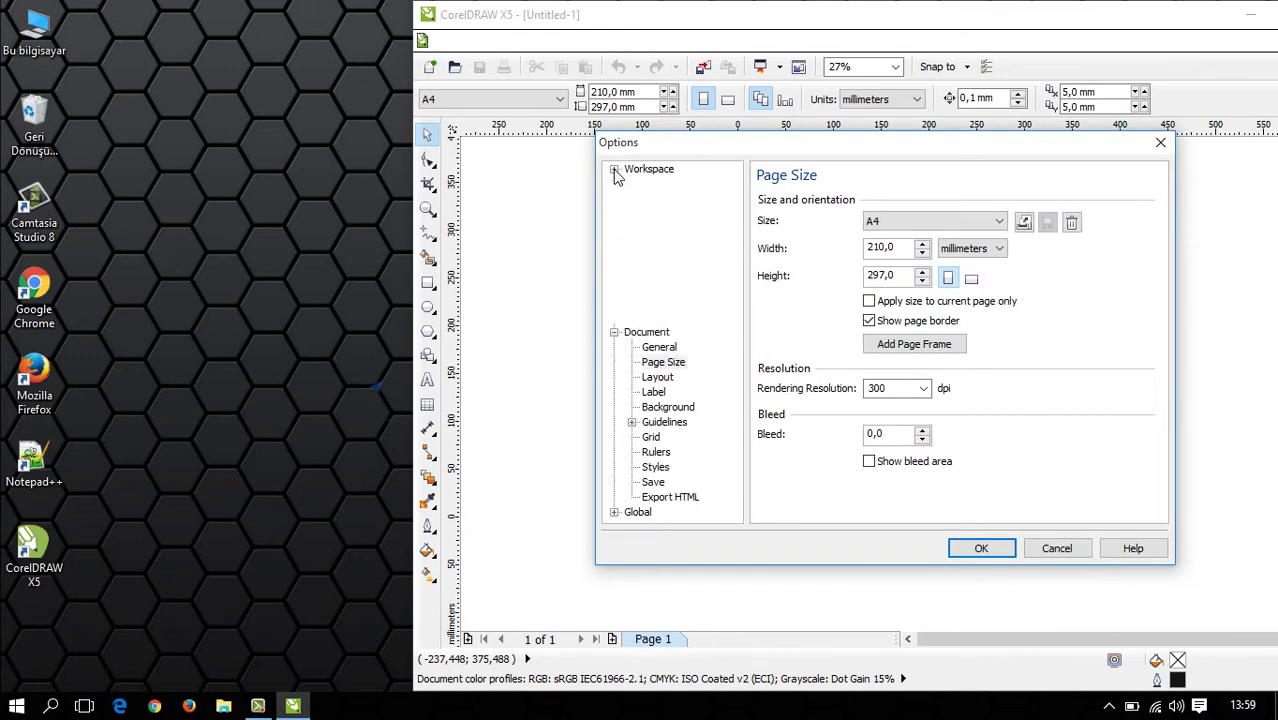
{"action": "left_click", "coordinate": [632, 349]}
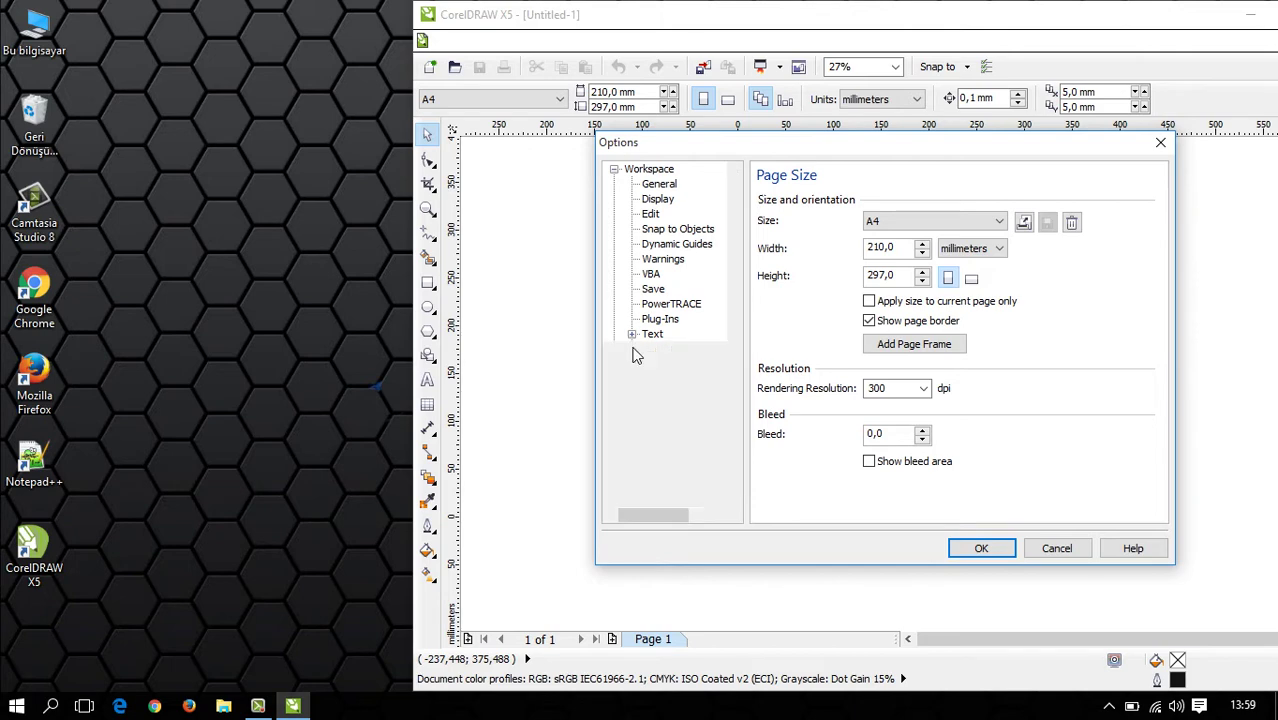
{"action": "left_click", "coordinate": [662, 275]}
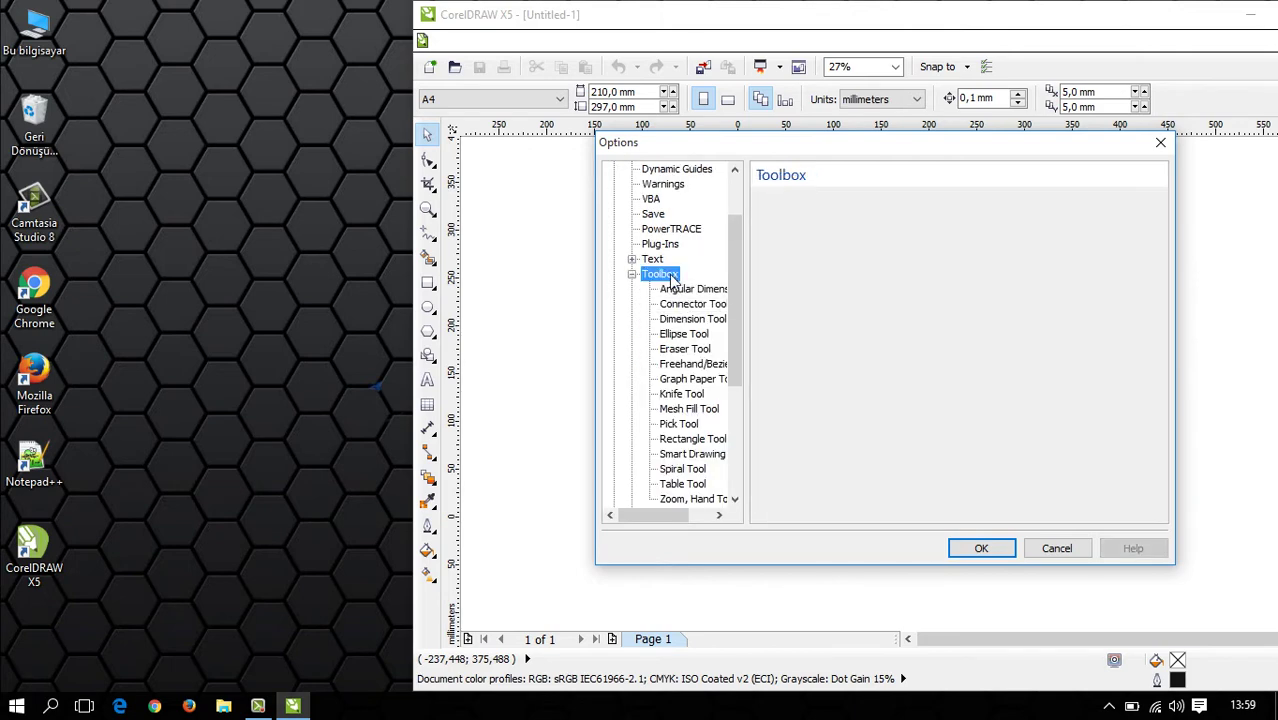
{"action": "left_click", "coordinate": [682, 290]}
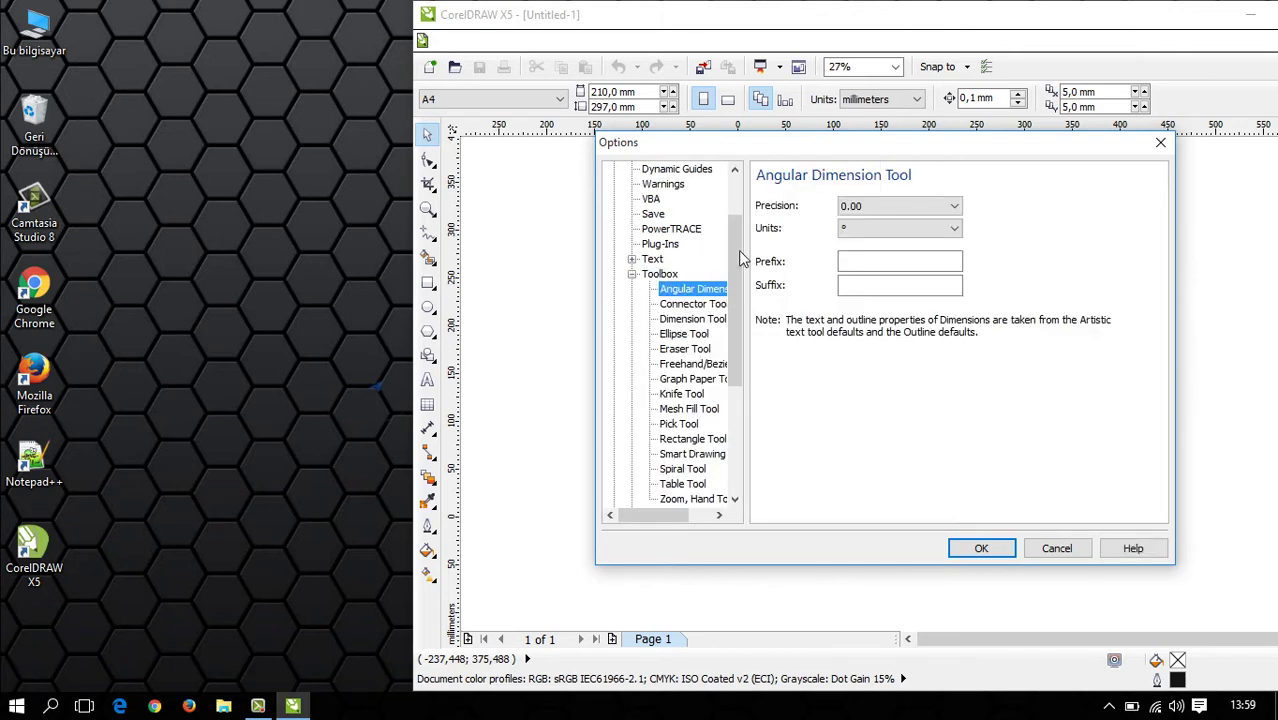
{"action": "left_click_drag", "start_coordinate": [741, 284], "coordinate": [741, 376]}
{"action": "left_click", "coordinate": [631, 334]}
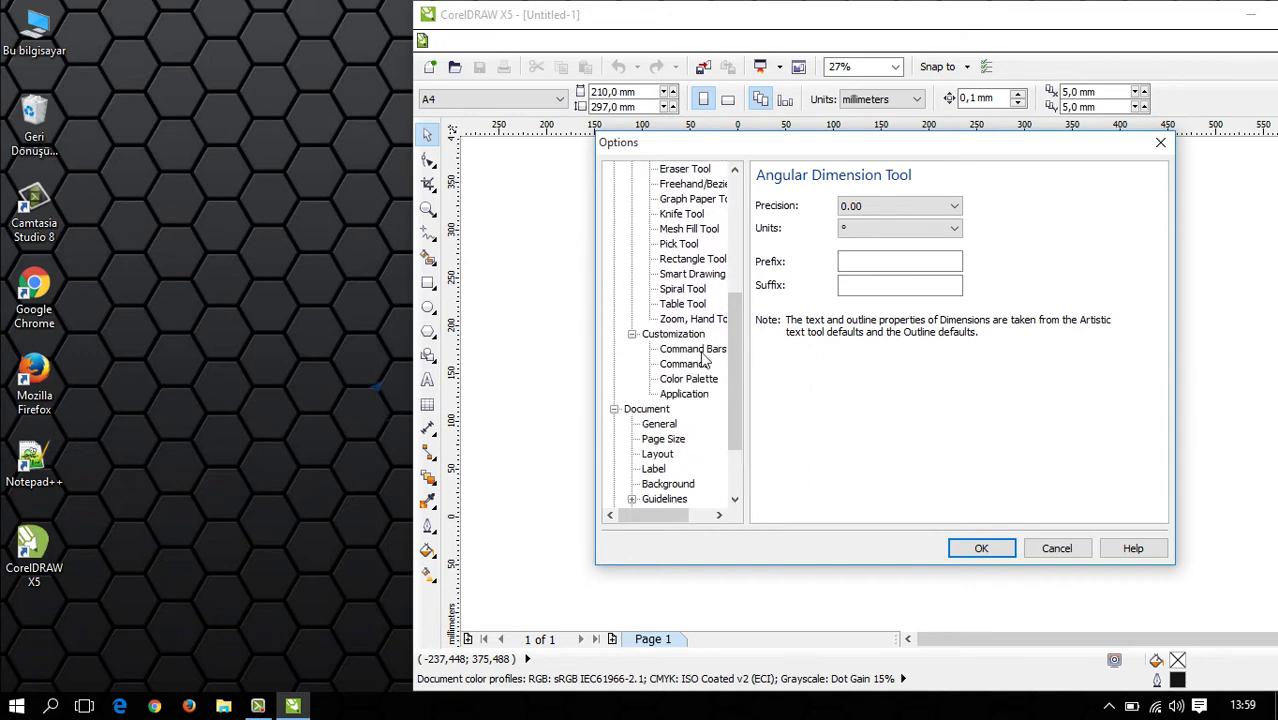
{"action": "left_click", "coordinate": [692, 348]}
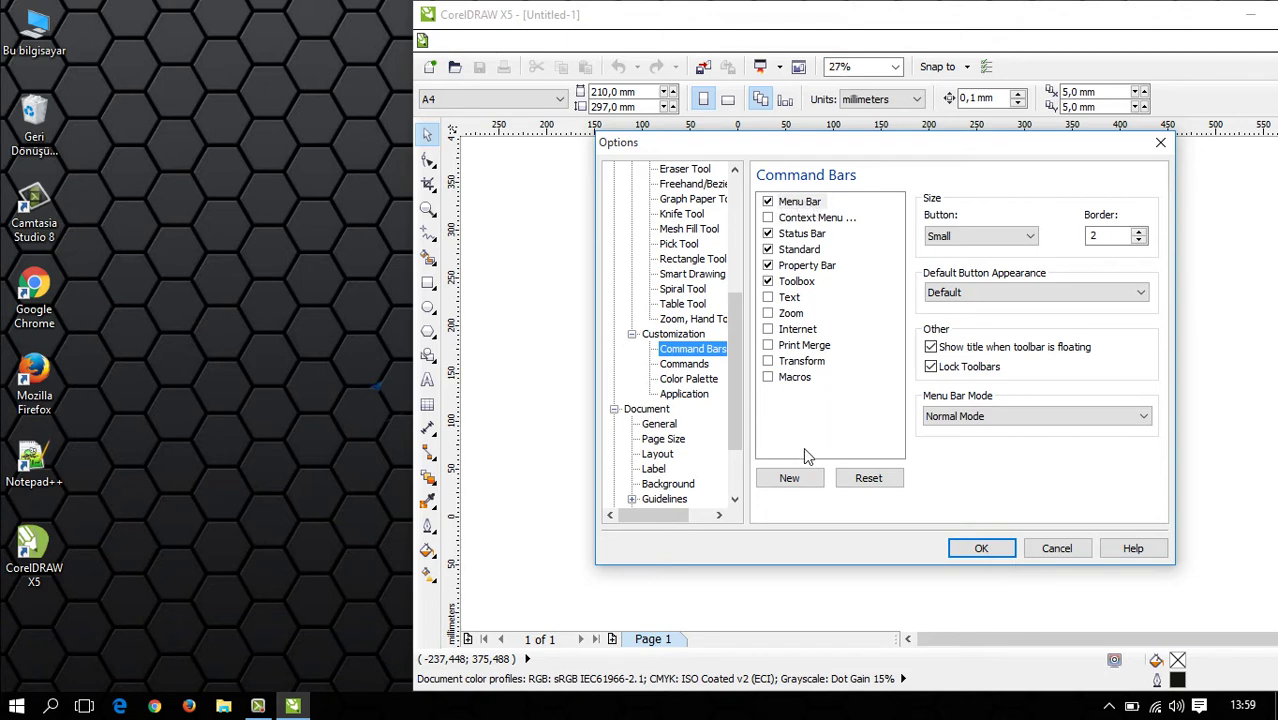
Step: Create a new command bar named mytoolbar
{"action": "left_click", "coordinate": [792, 480]}
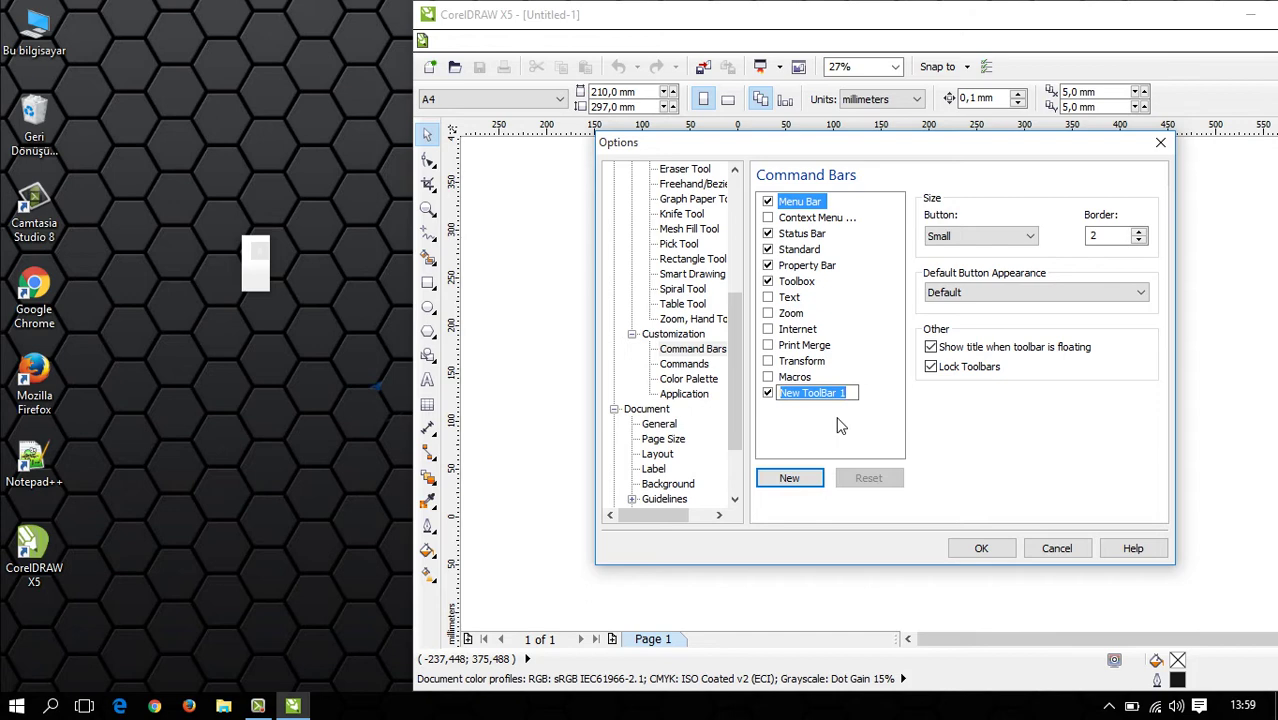
{"action": "type", "text": "myt"}
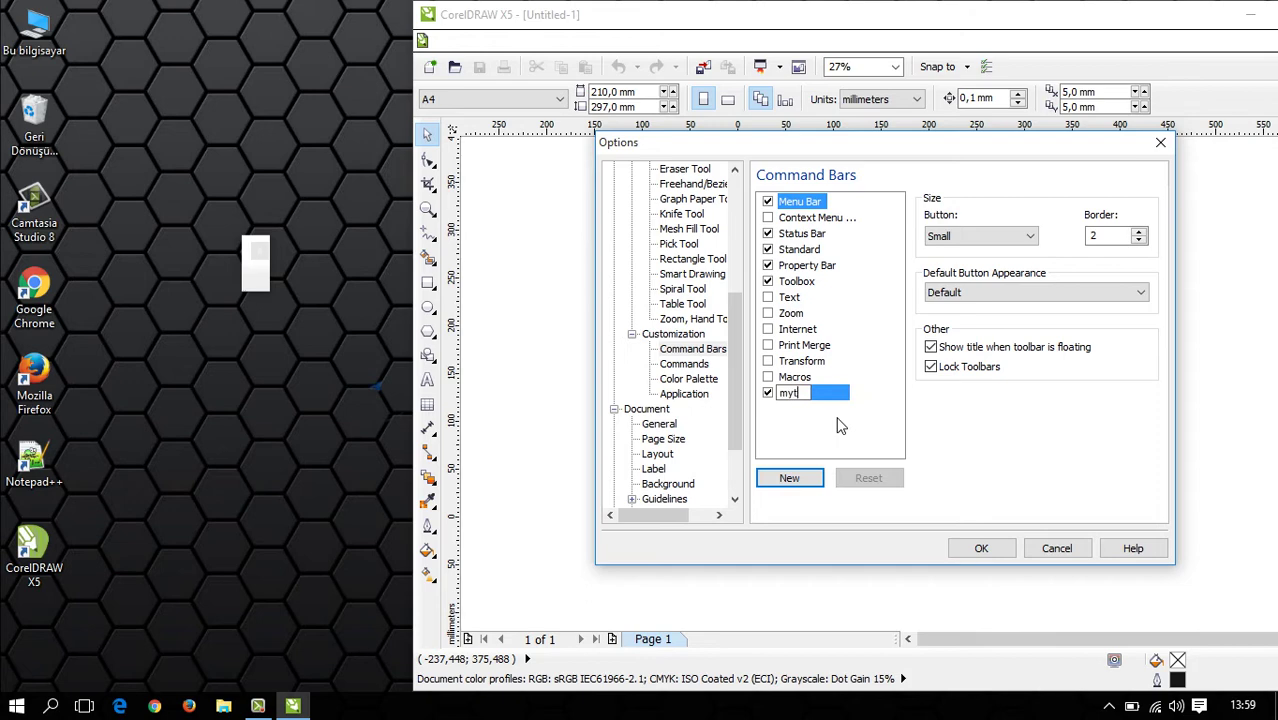
{"action": "type", "text": "ol"}
{"action": "type", "text": "o"}
{"action": "type", "text": "bar"}
{"action": "key", "text": "Return"}
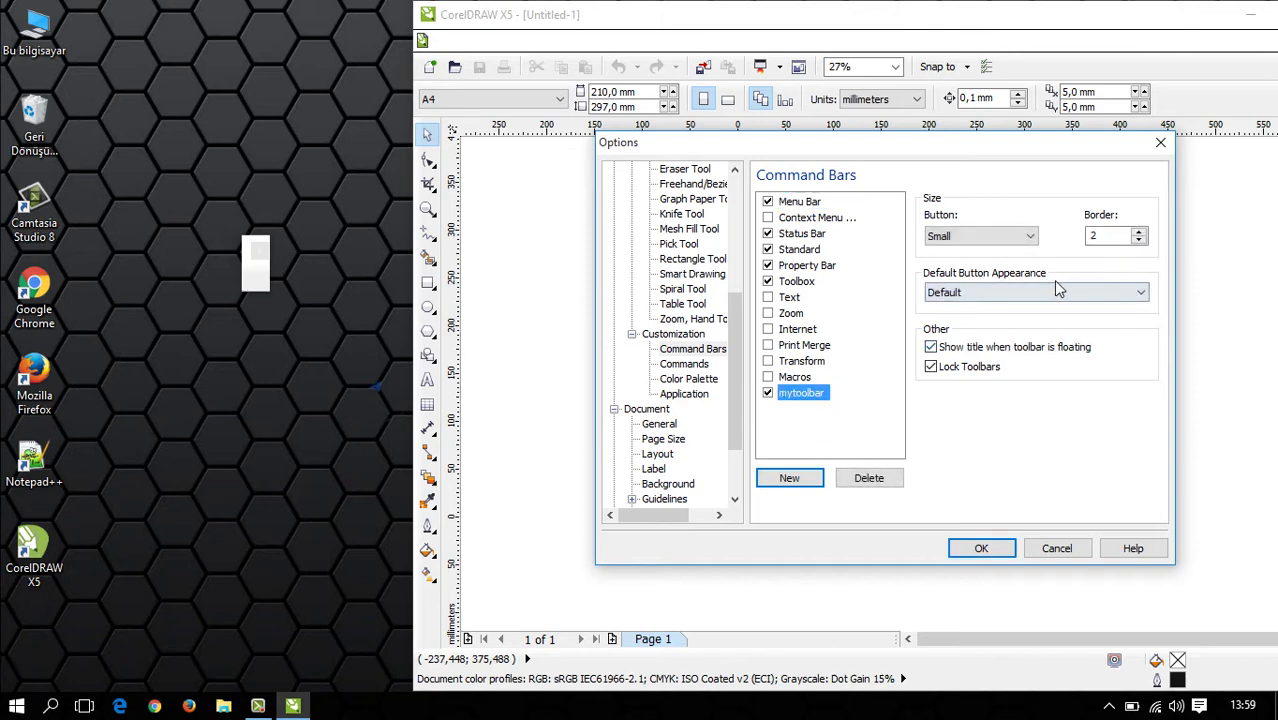
Step: Set the default button appearance of mytoolbar to Caption Only and apply the options
{"action": "left_click", "coordinate": [1058, 292]}
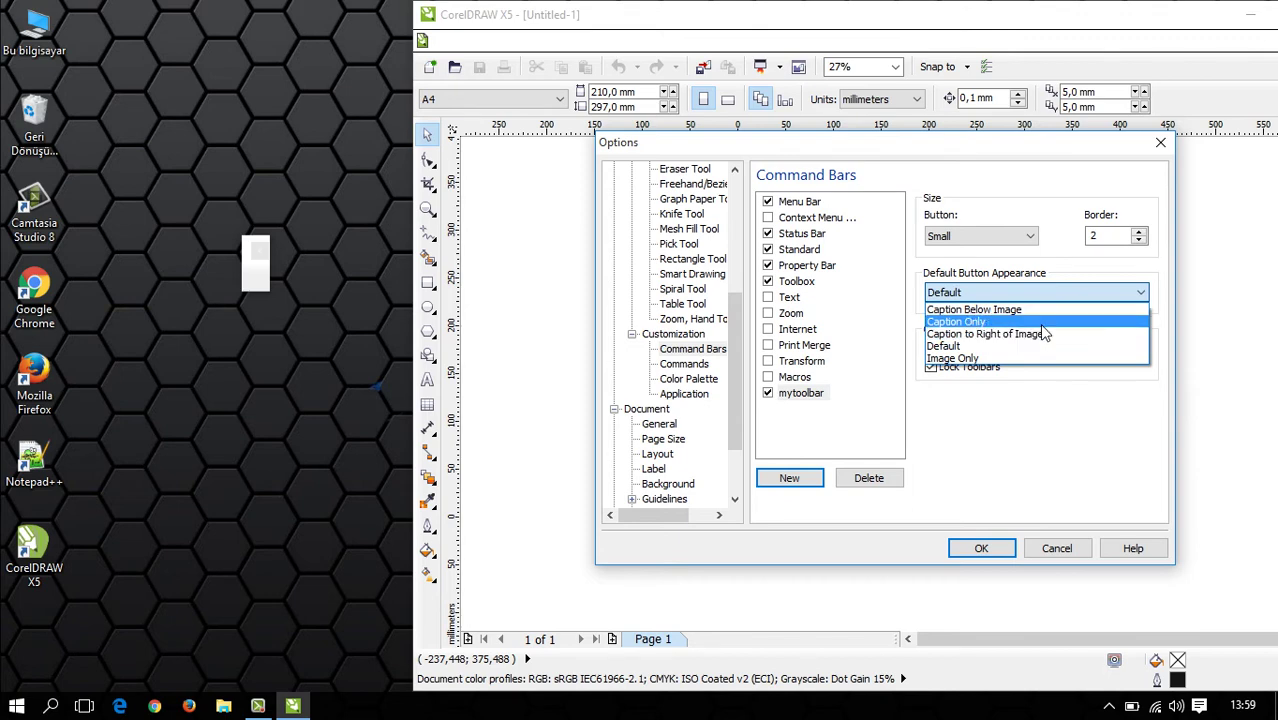
{"action": "left_click", "coordinate": [1041, 324]}
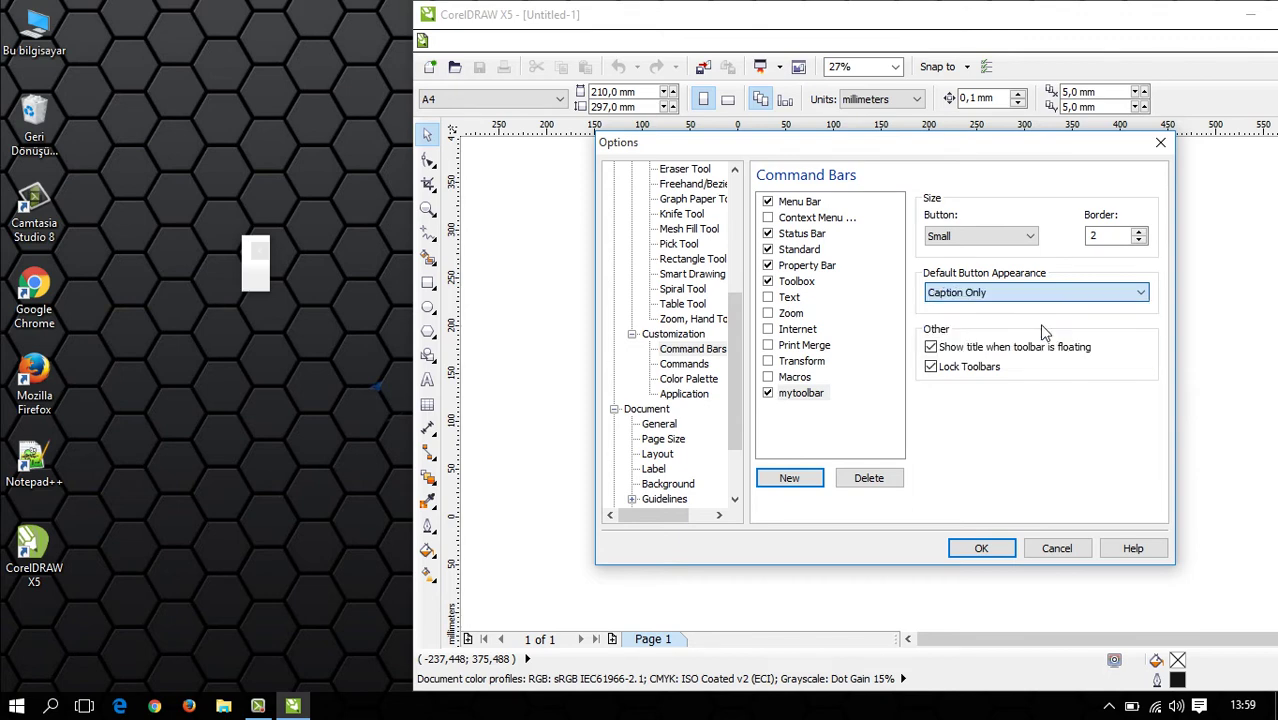
{"action": "left_click", "coordinate": [988, 297]}
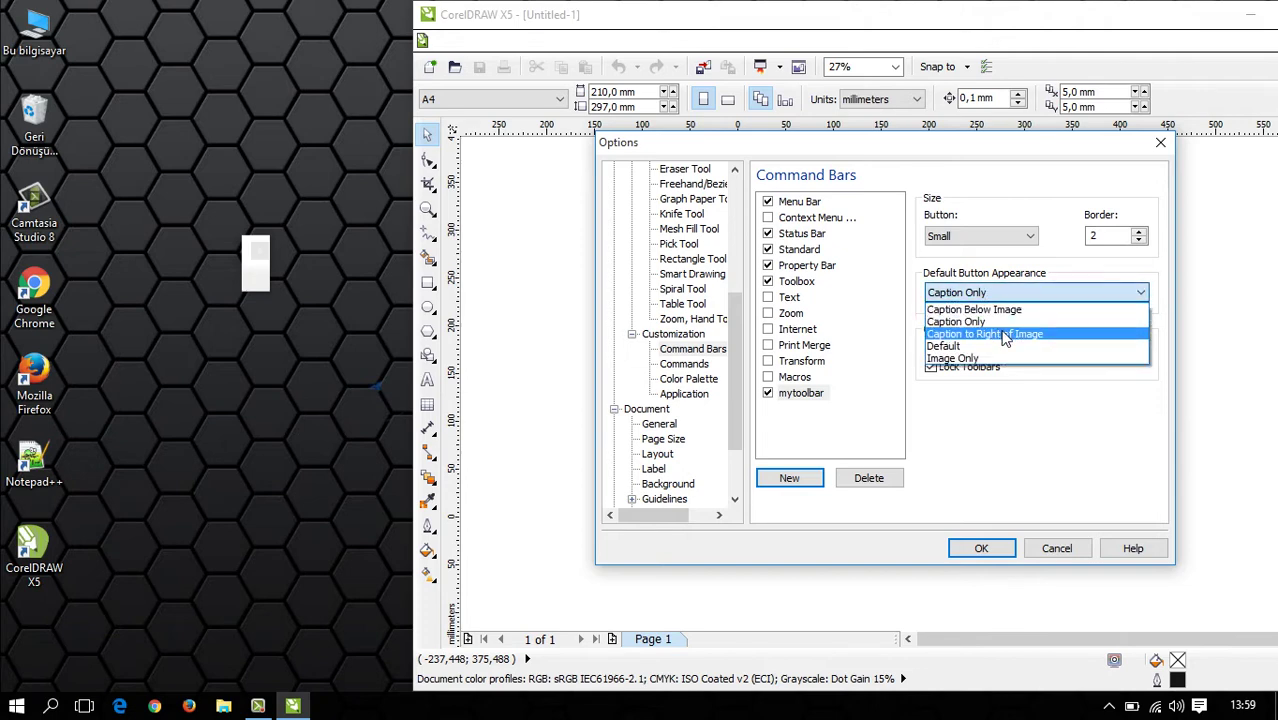
{"action": "key", "text": "Up"}
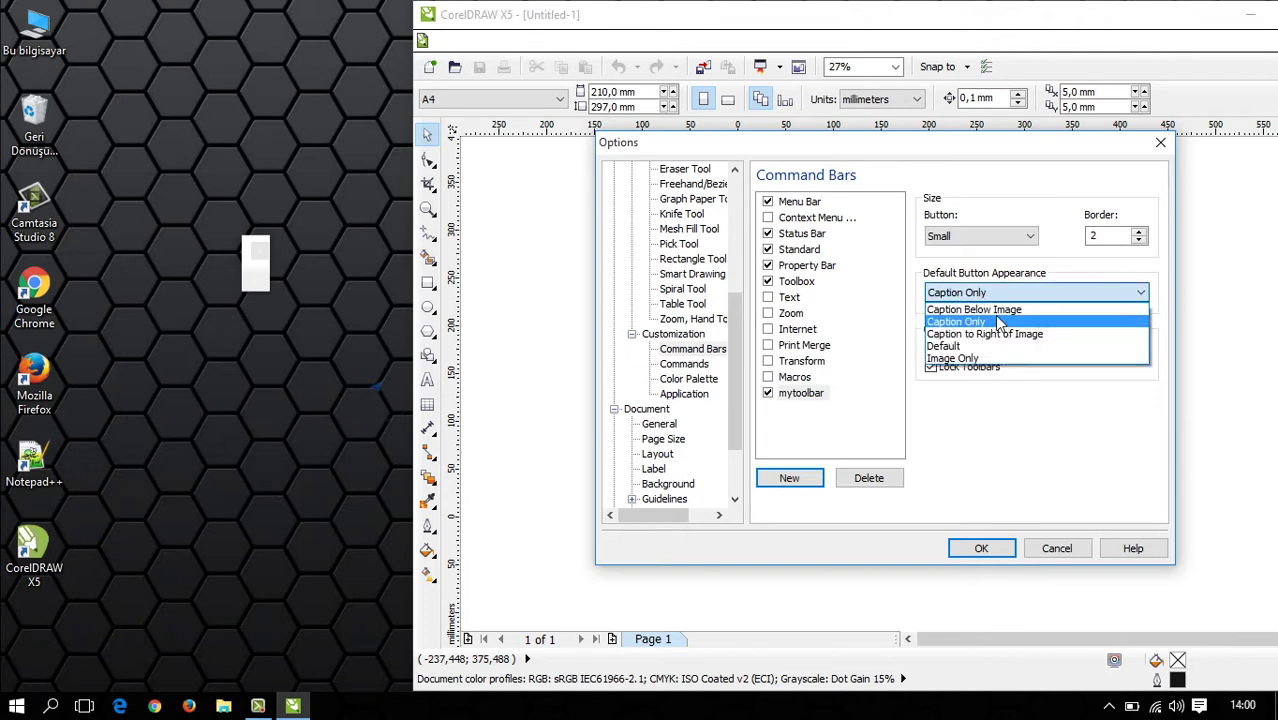
{"action": "left_click", "coordinate": [1000, 334]}
{"action": "left_click", "coordinate": [999, 296]}
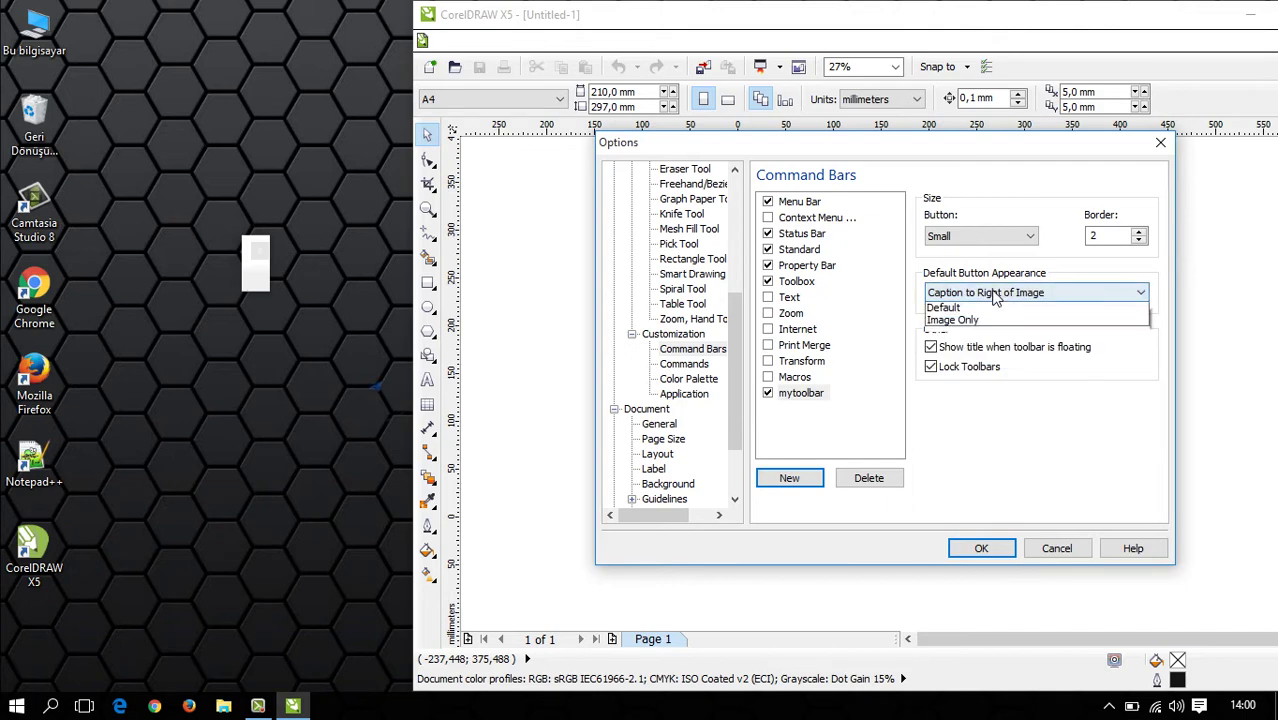
{"action": "left_click", "coordinate": [997, 330]}
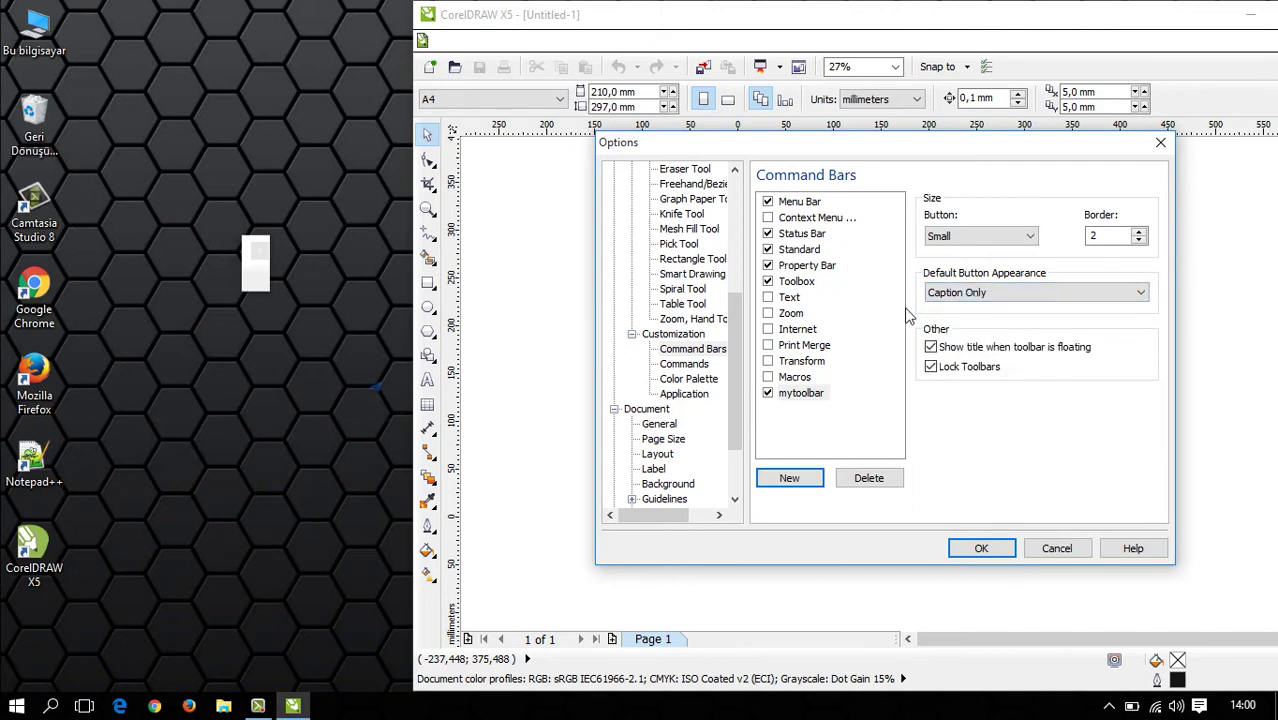
{"action": "left_click", "coordinate": [993, 553]}
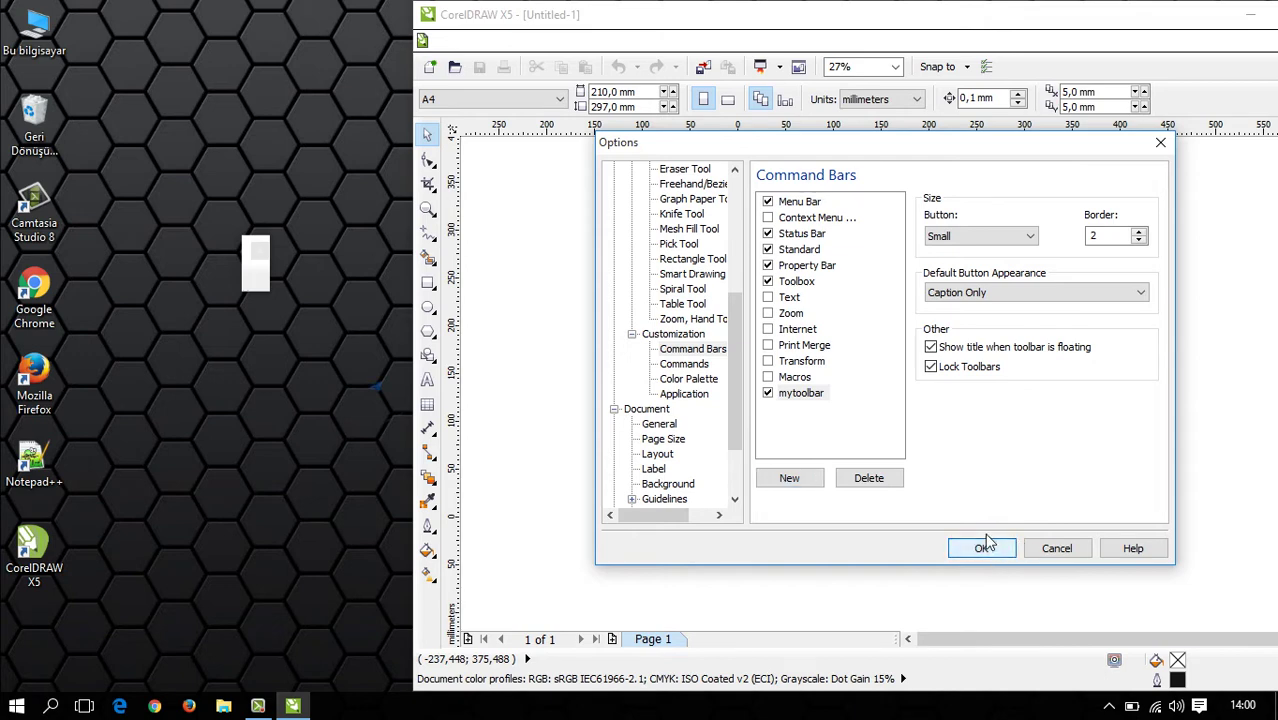
{"action": "left_click", "coordinate": [986, 552]}
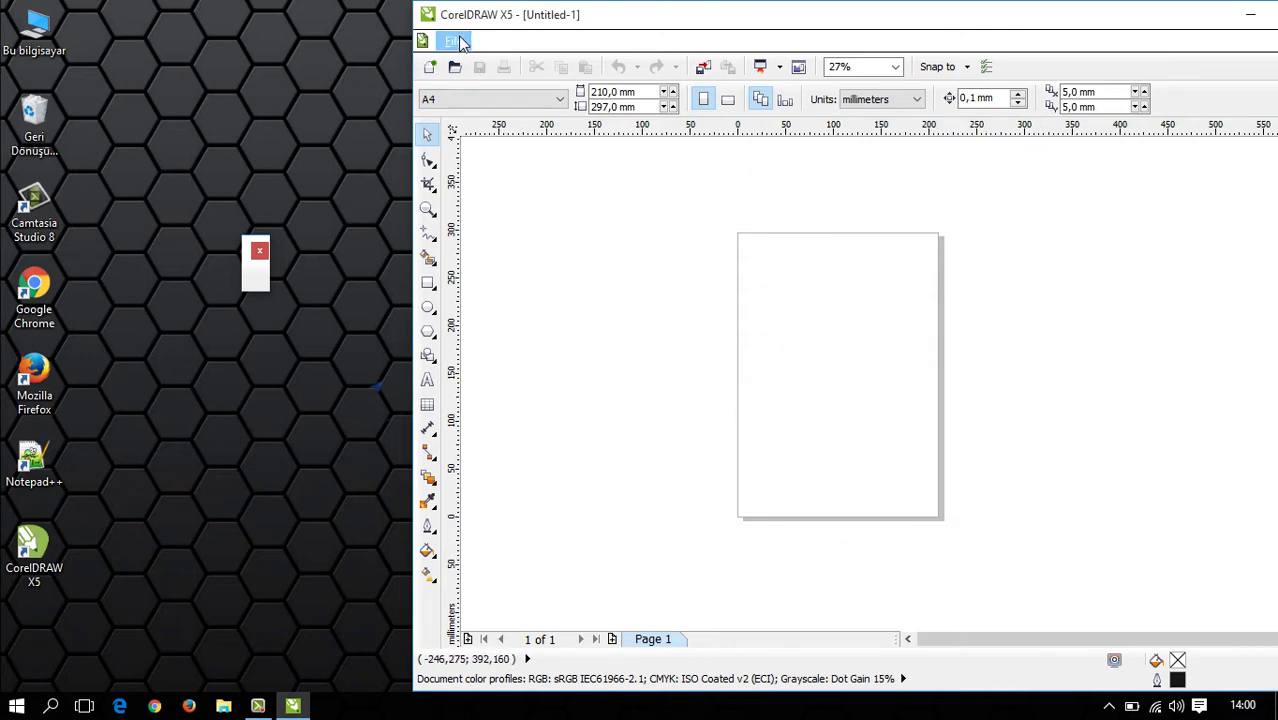
Step: Draw a paragraph text frame about 282 mm wide and 122 mm high across the page edge and write CTRL in it at 200 pt
{"action": "left_click", "coordinate": [427, 379]}
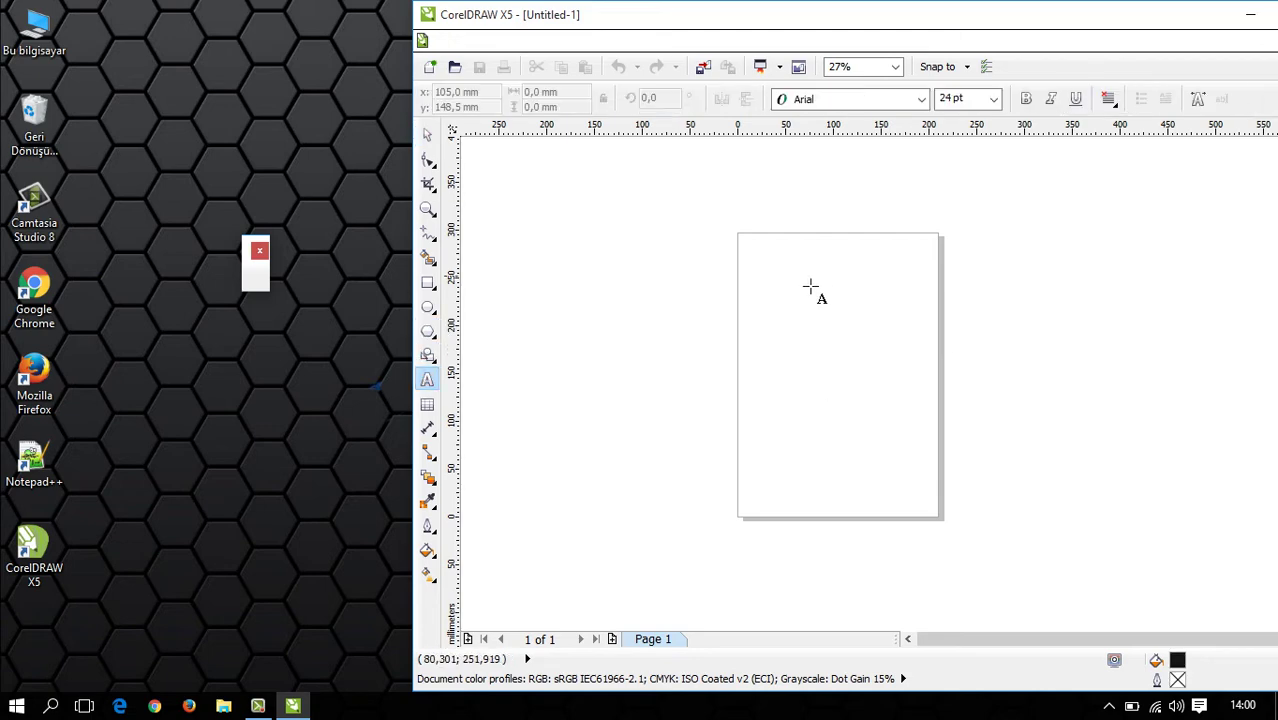
{"action": "left_click_drag", "start_coordinate": [590, 287], "coordinate": [862, 404]}
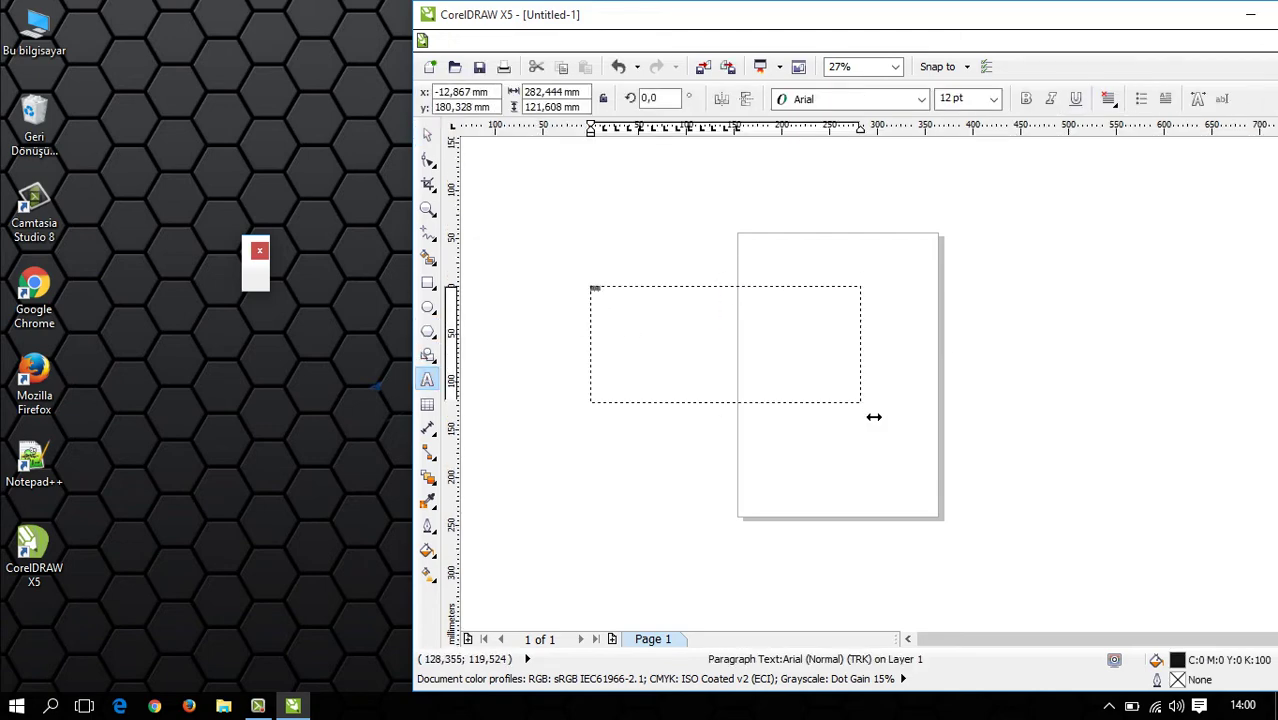
{"action": "left_click", "coordinate": [994, 99]}
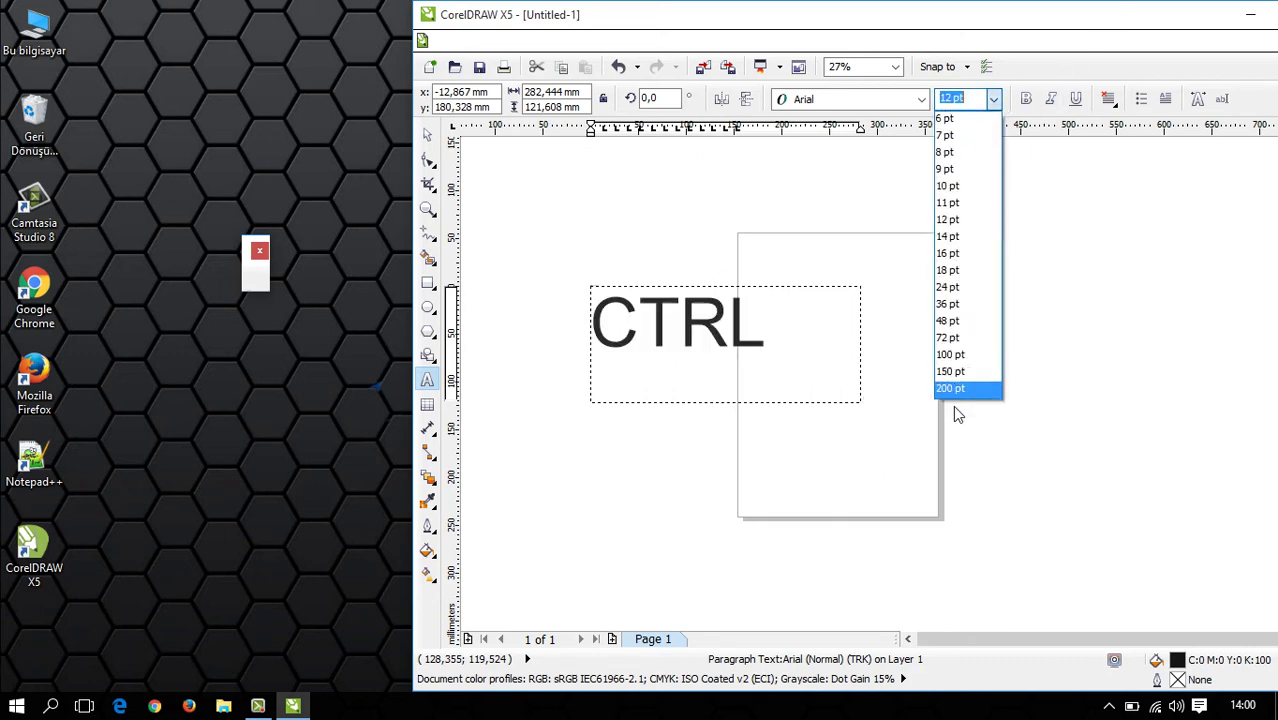
{"action": "left_click", "coordinate": [960, 392]}
Step: Extend the text to CTRL + ALT and widen its frame to about 546 mm
{"action": "left_click", "coordinate": [777, 333]}
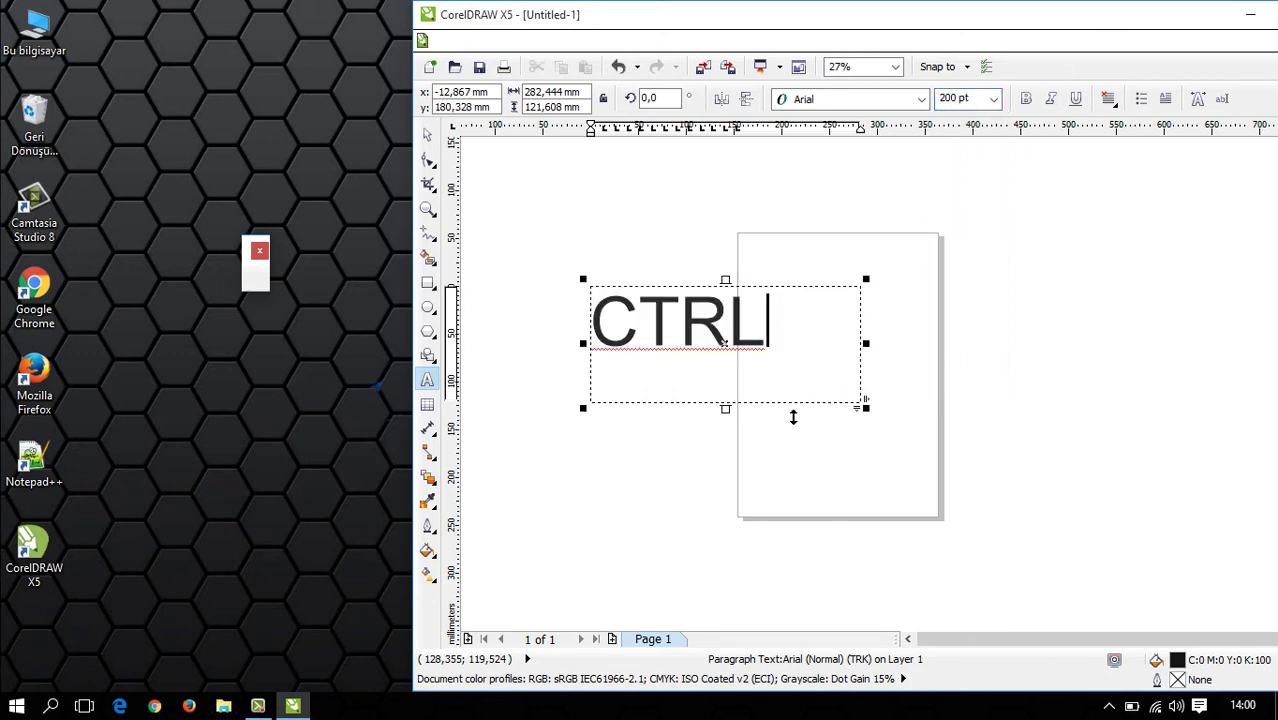
{"action": "type", "text": "+"}
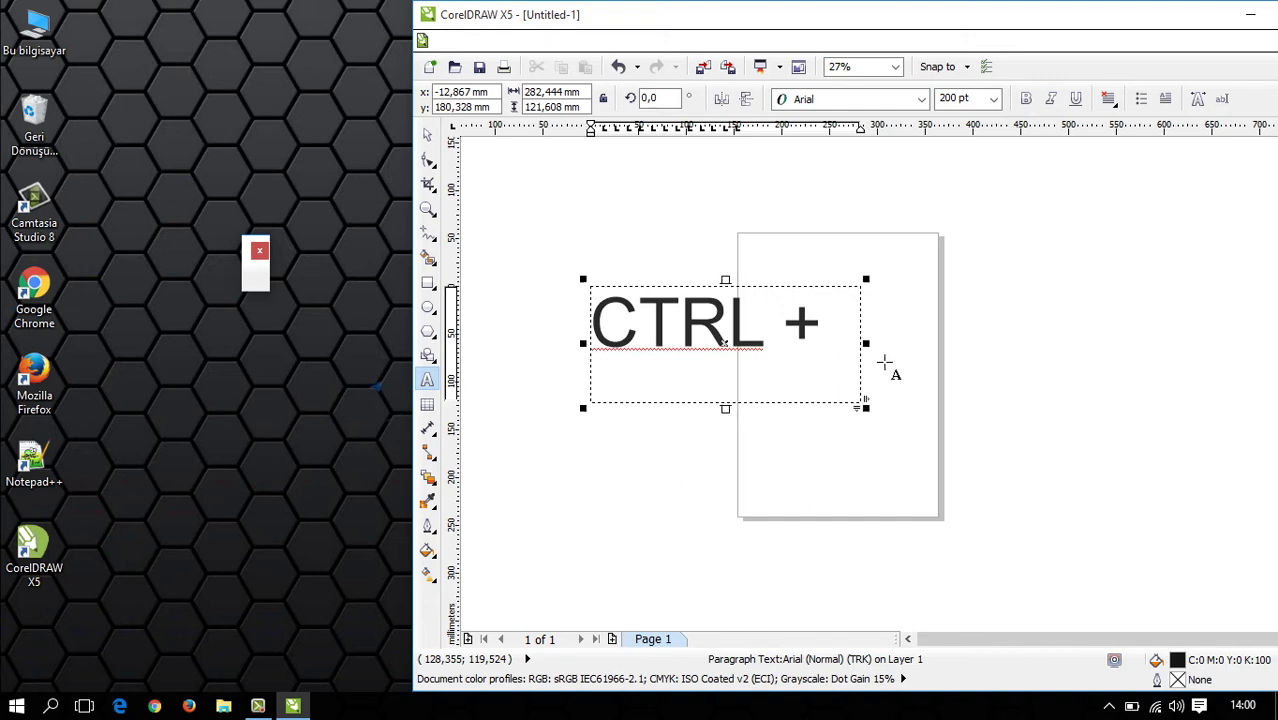
{"action": "left_click_drag", "start_coordinate": [870, 355], "coordinate": [1116, 386]}
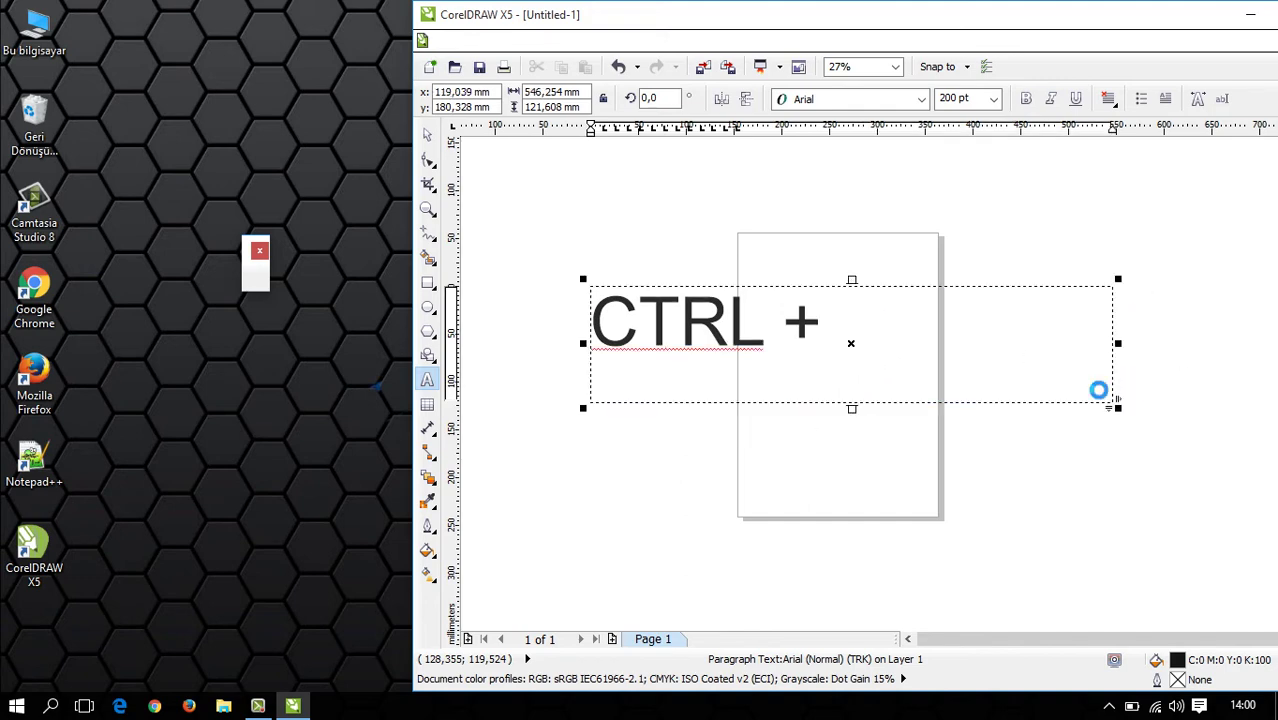
{"action": "type", "text": "ALT"}
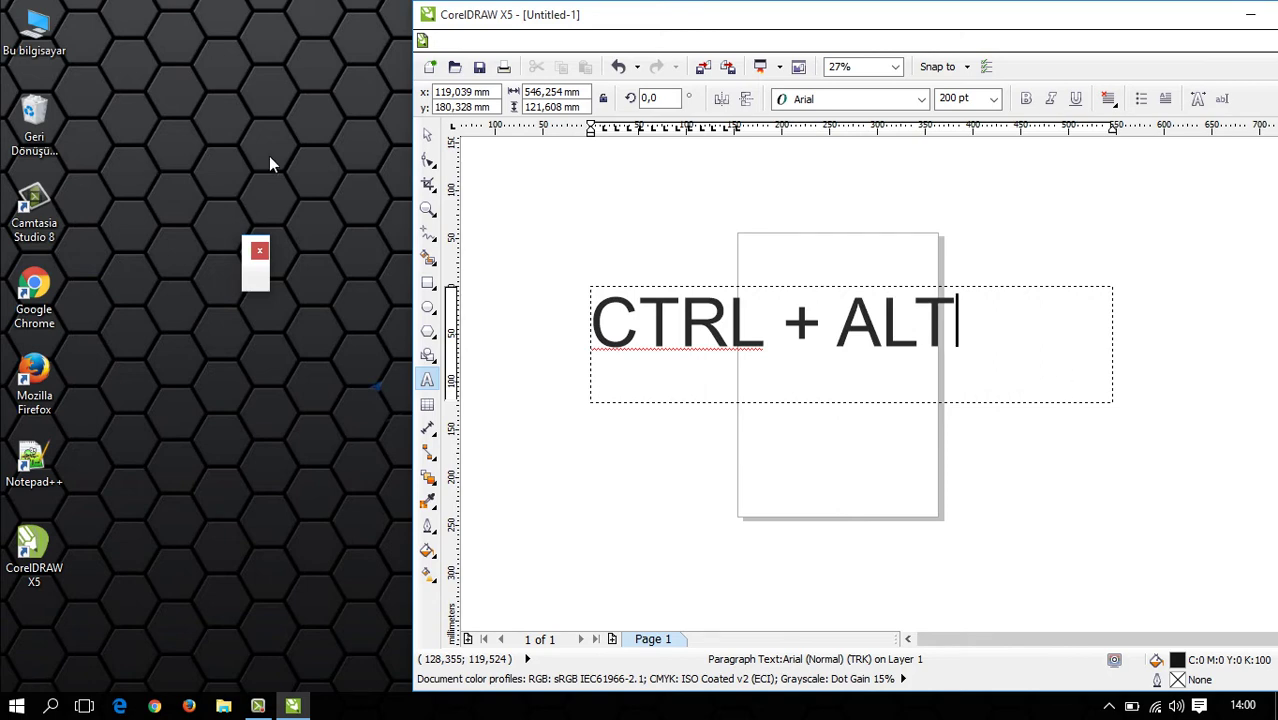
Step: Finish editing the text and copy the File menu from the menu bar onto the floating mytoolbar
{"action": "left_click", "coordinate": [430, 137]}
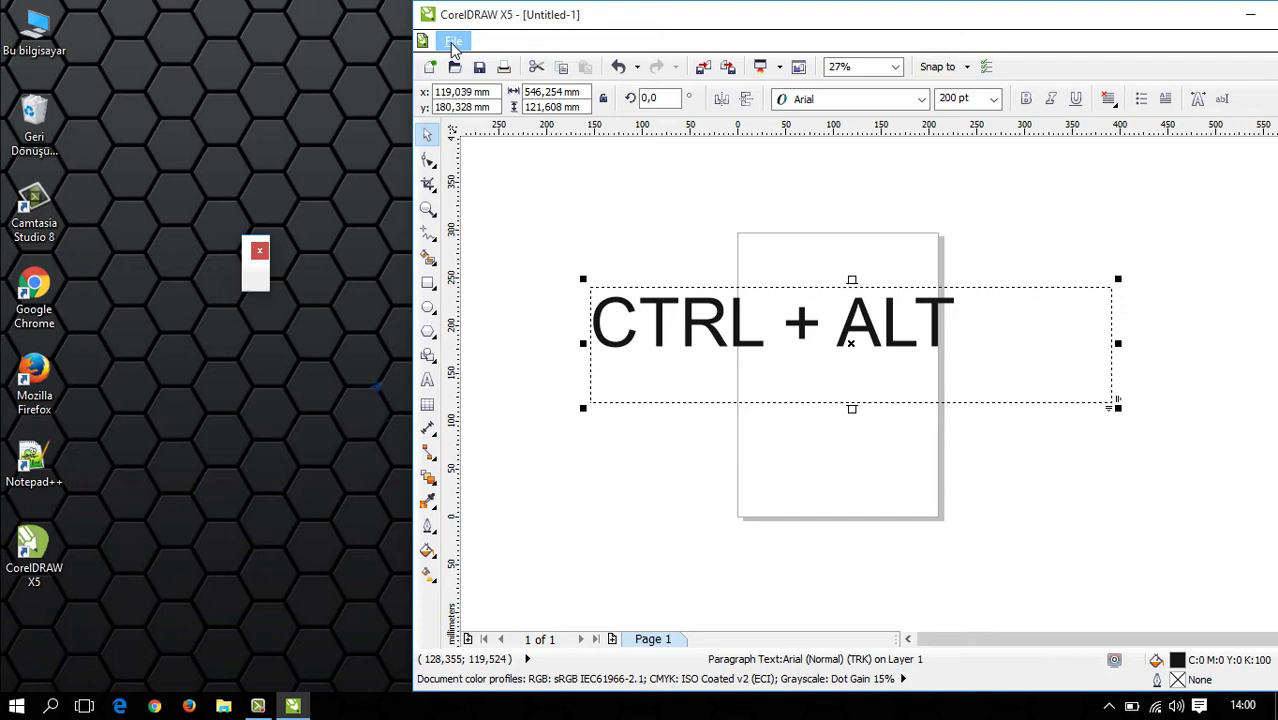
{"action": "left_click", "coordinate": [453, 43]}
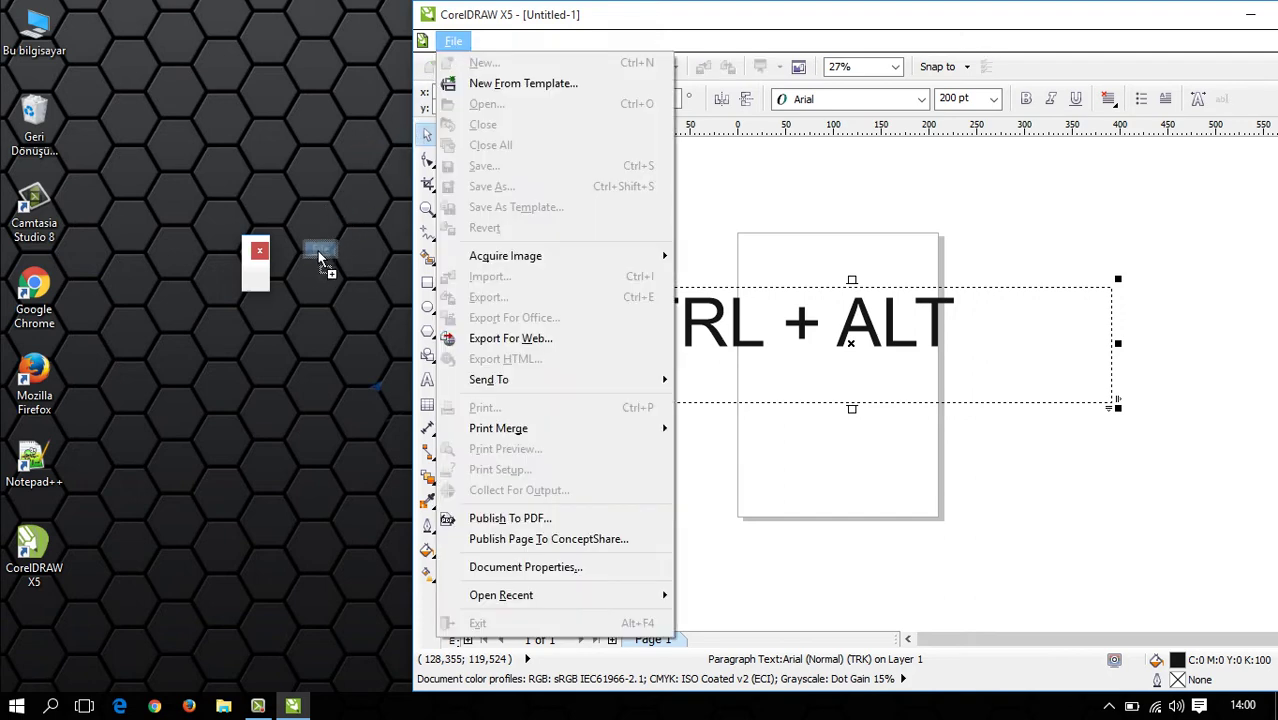
{"action": "left_click_drag", "start_coordinate": [277, 283], "coordinate": [272, 280]}
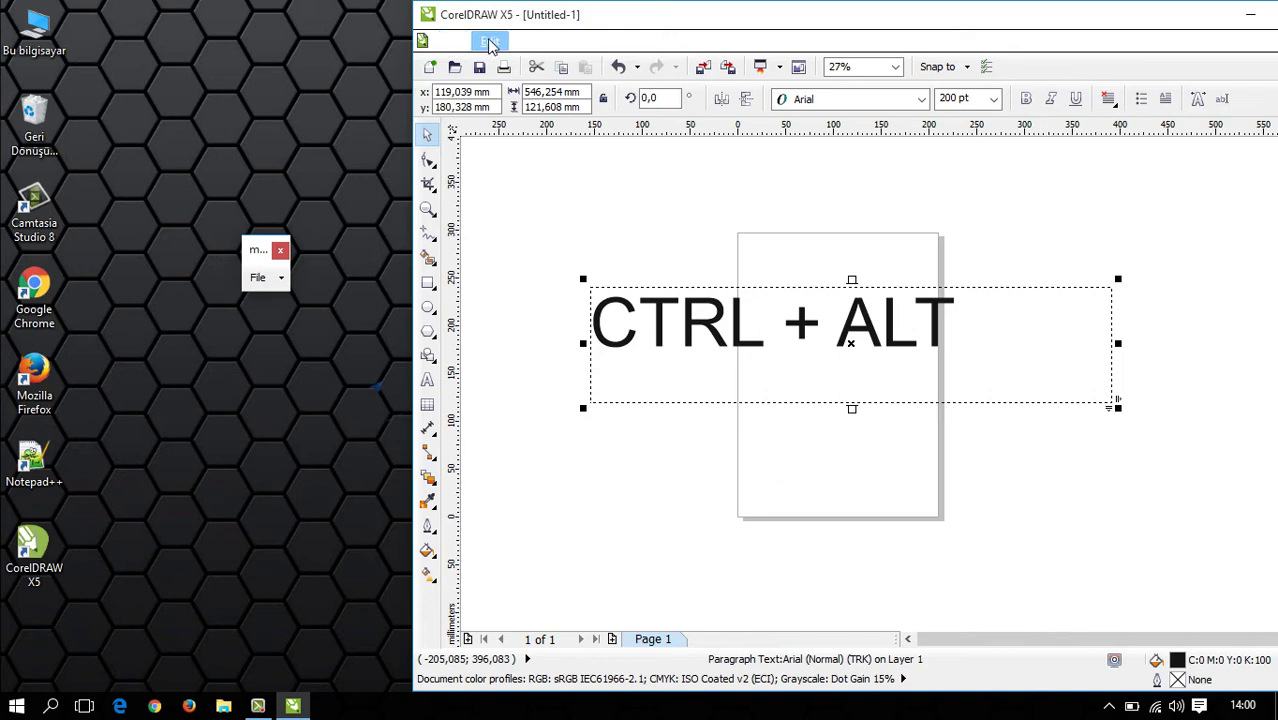
Step: Try to copy the Edit menu out of the menu bar onto the drawing area, and close the stray floating toolbar
{"action": "left_click_drag", "start_coordinate": [490, 45], "coordinate": [606, 268]}
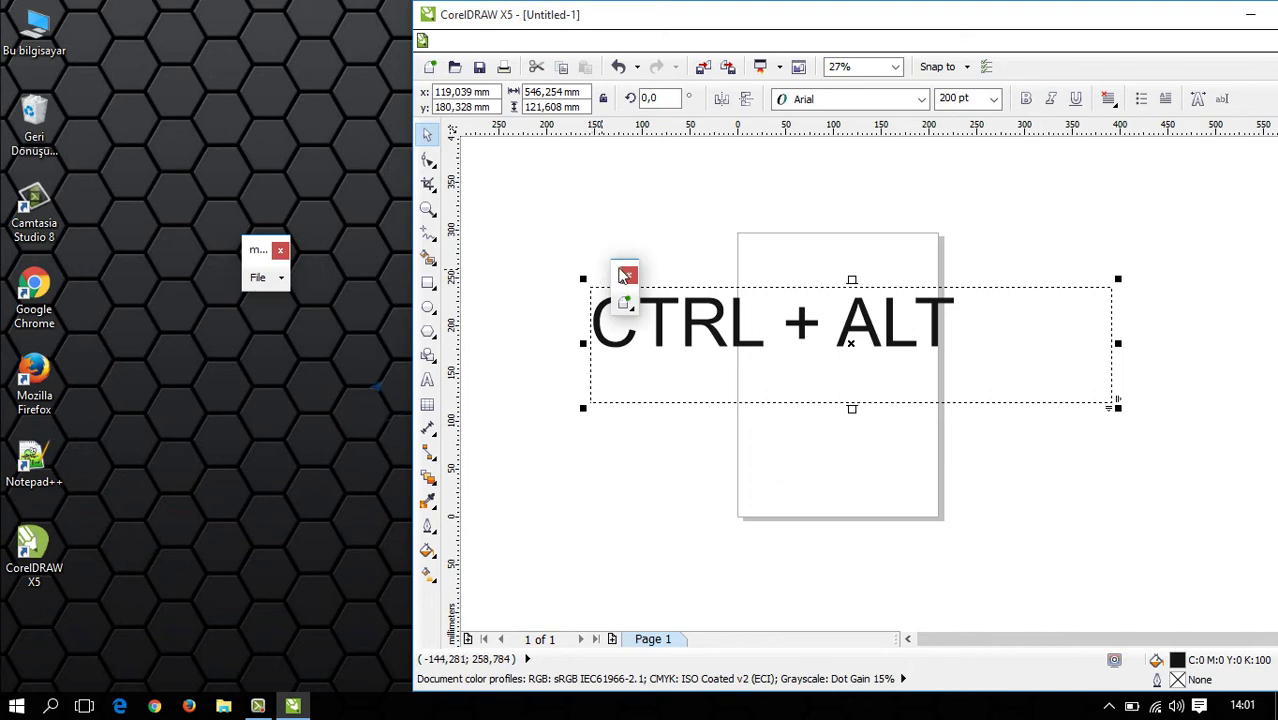
{"action": "left_click", "coordinate": [626, 275]}
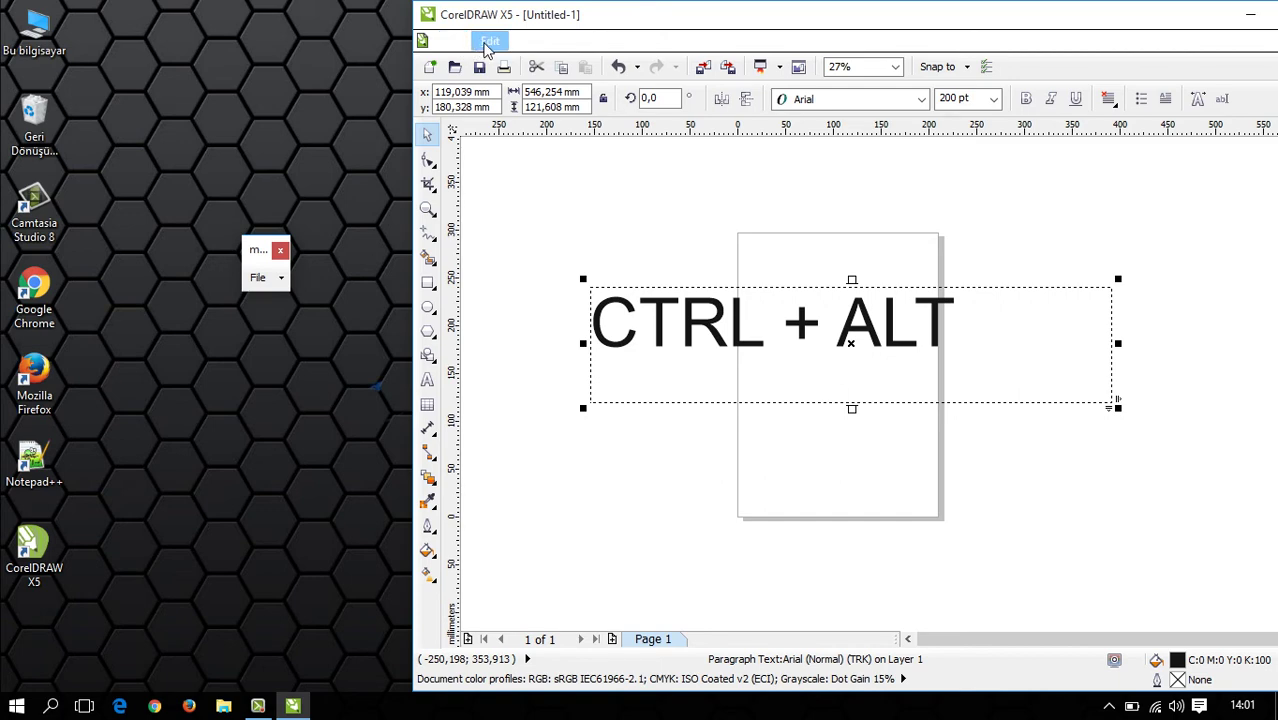
Step: Copy the Edit, View, Layout, Arrange, Effects and Bitmaps menus from the menu bar onto the floating mytoolbar, in that order
{"action": "left_click", "coordinate": [490, 42]}
{"action": "left_click_drag", "start_coordinate": [490, 42], "coordinate": [135, 252]}
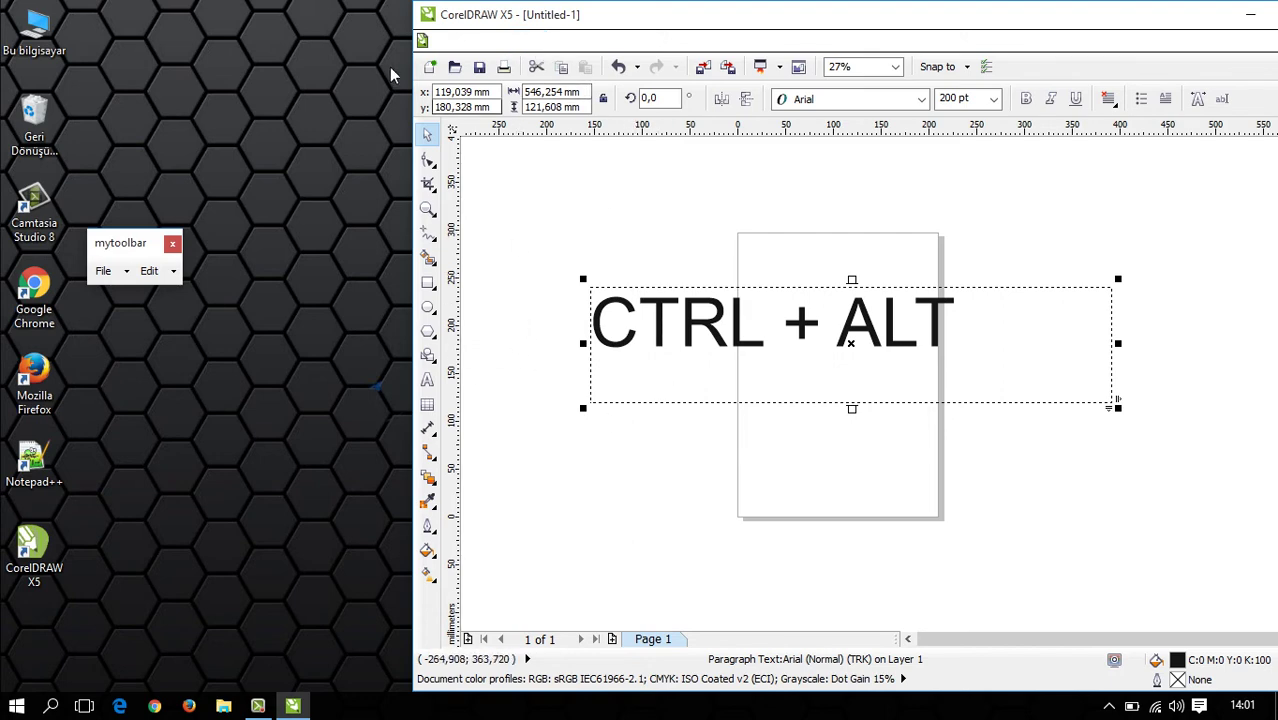
{"action": "left_click", "coordinate": [535, 44]}
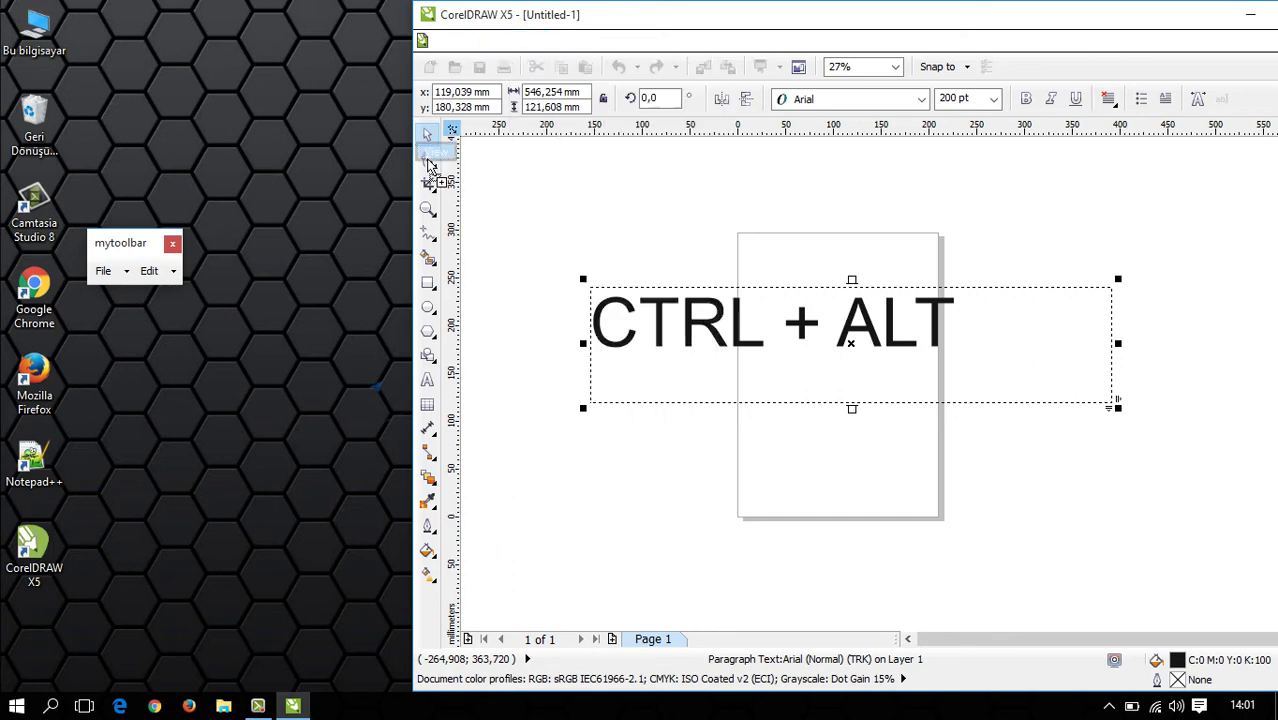
{"action": "left_click_drag", "start_coordinate": [428, 160], "coordinate": [190, 276]}
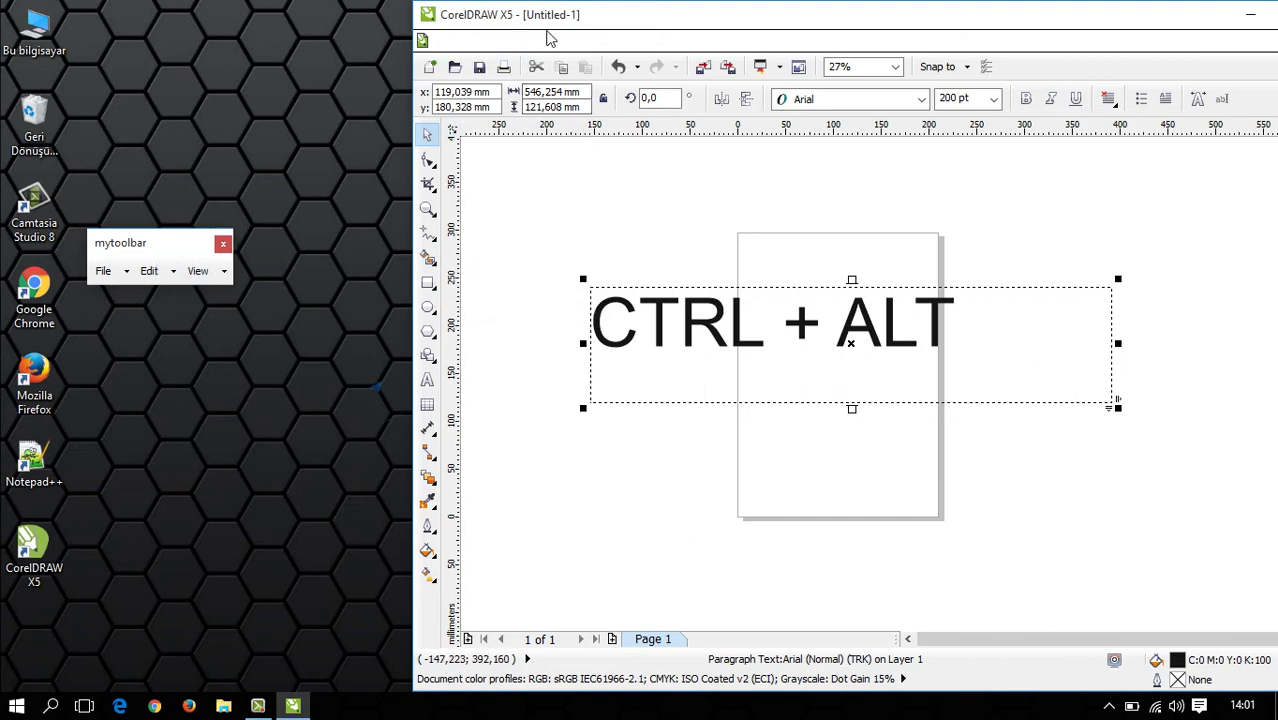
{"action": "left_click_drag", "start_coordinate": [587, 48], "coordinate": [236, 276]}
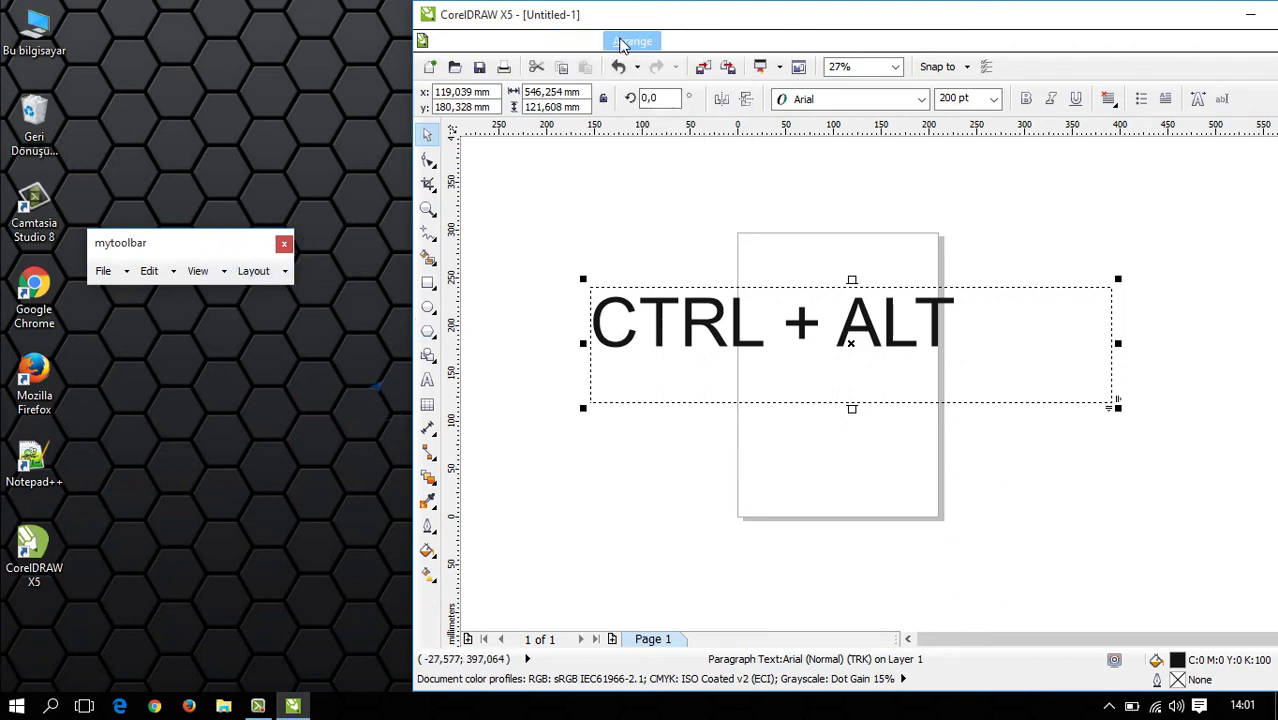
{"action": "left_click_drag", "start_coordinate": [628, 43], "coordinate": [306, 274]}
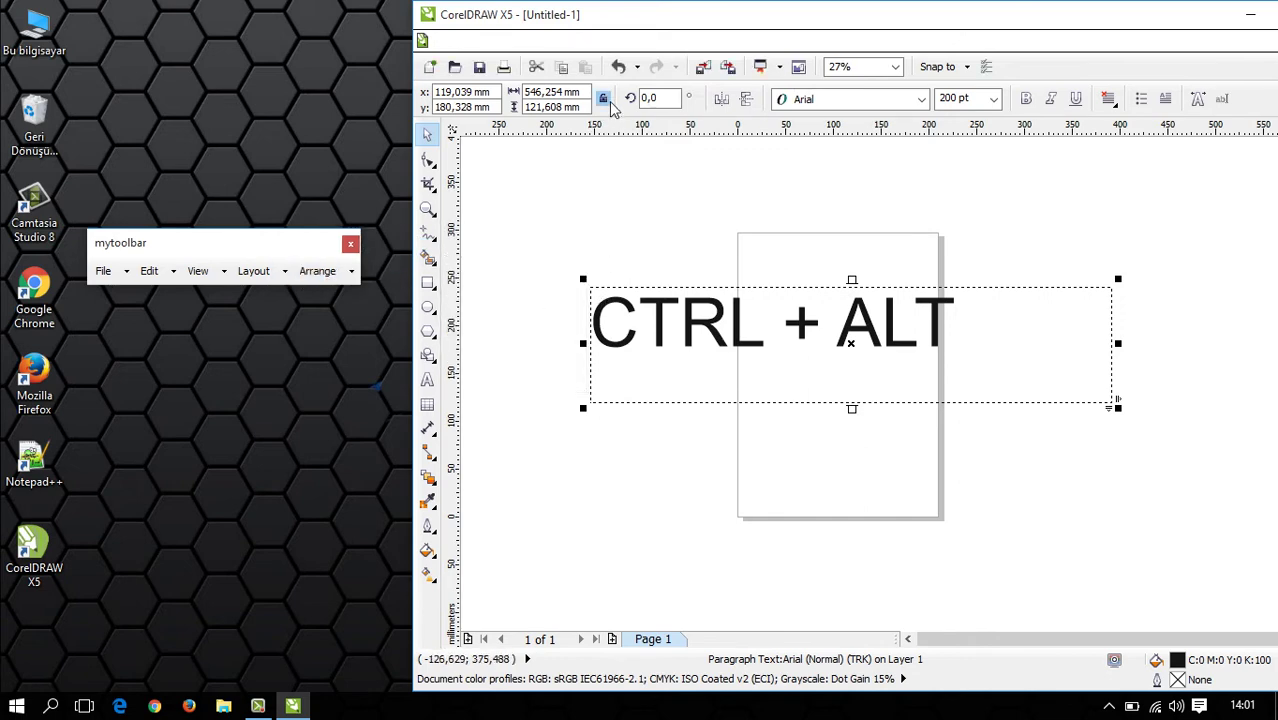
{"action": "left_click_drag", "start_coordinate": [686, 43], "coordinate": [385, 272]}
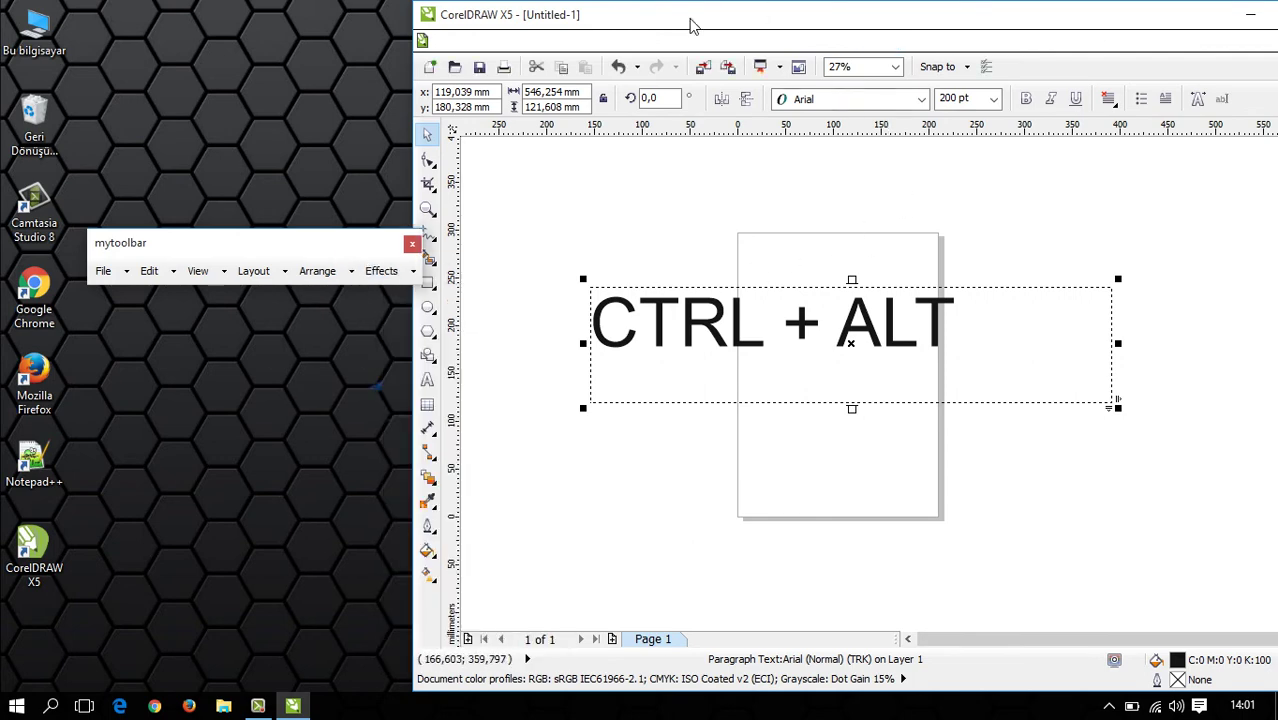
{"action": "left_click_drag", "start_coordinate": [738, 40], "coordinate": [425, 272]}
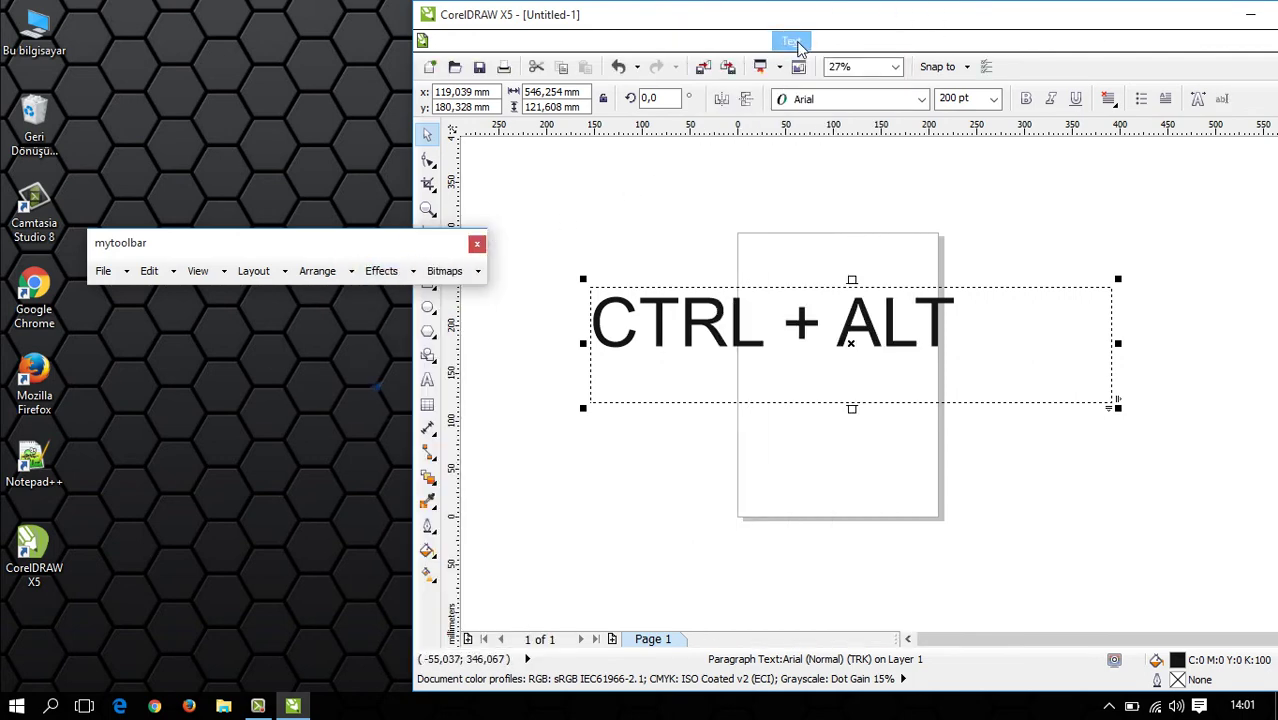
Step: Copy the Text, Table, Tools, Window and Help menus from the menu bar onto the end of mytoolbar
{"action": "mouse_move", "coordinate": [798, 43]}
{"action": "left_mouse_down"}
{"action": "mouse_move", "coordinate": [748, 165]}
{"action": "mouse_move", "coordinate": [515, 258]}
{"action": "mouse_move", "coordinate": [483, 285]}
{"action": "mouse_move", "coordinate": [820, 365]}
{"action": "mouse_move", "coordinate": [948, 482]}
{"action": "mouse_move", "coordinate": [1104, 506]}
{"action": "left_mouse_up"}
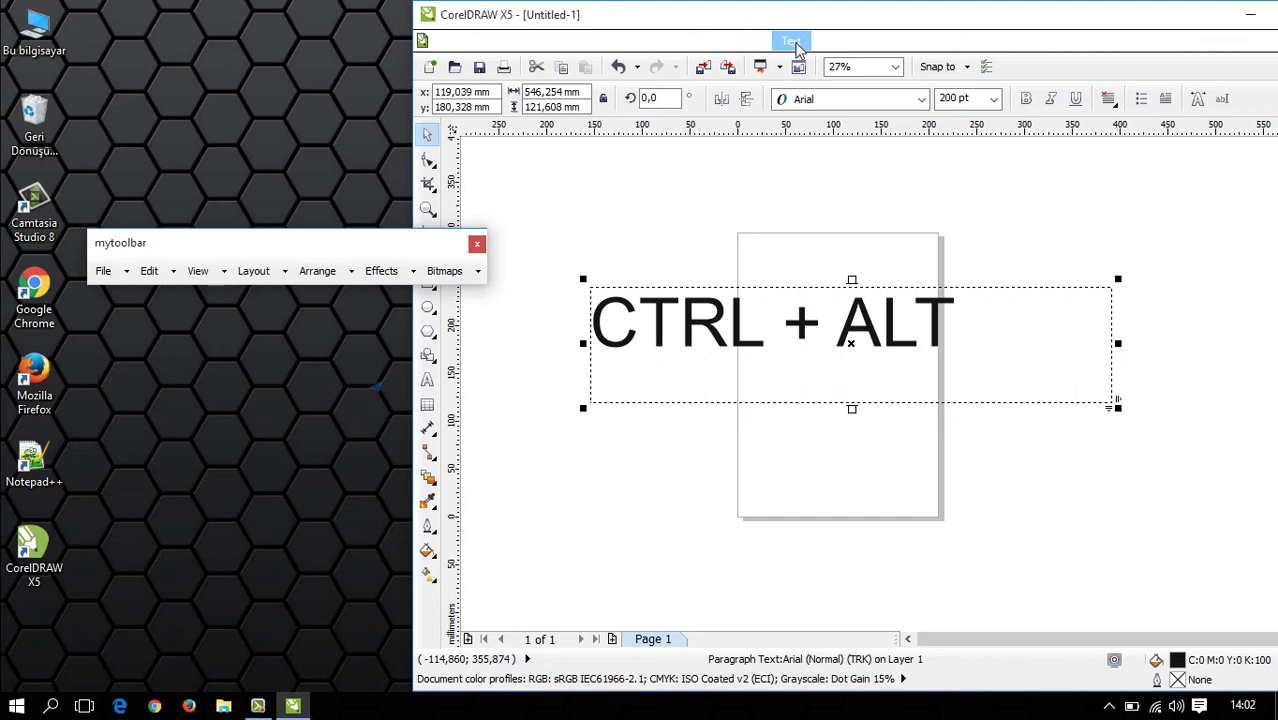
{"action": "mouse_move", "coordinate": [792, 42]}
{"action": "left_mouse_down"}
{"action": "mouse_move", "coordinate": [739, 160]}
{"action": "mouse_move", "coordinate": [562, 265]}
{"action": "mouse_move", "coordinate": [492, 275]}
{"action": "left_mouse_up"}
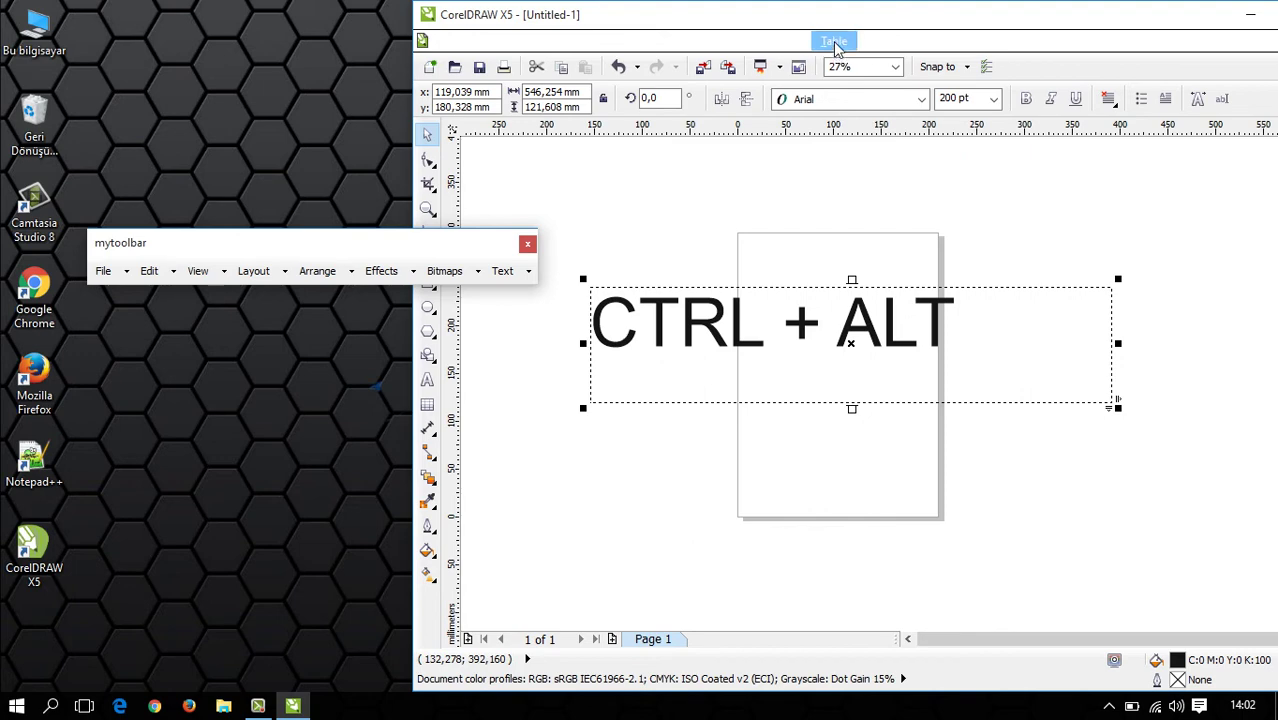
{"action": "left_click_drag", "start_coordinate": [835, 42], "coordinate": [541, 276]}
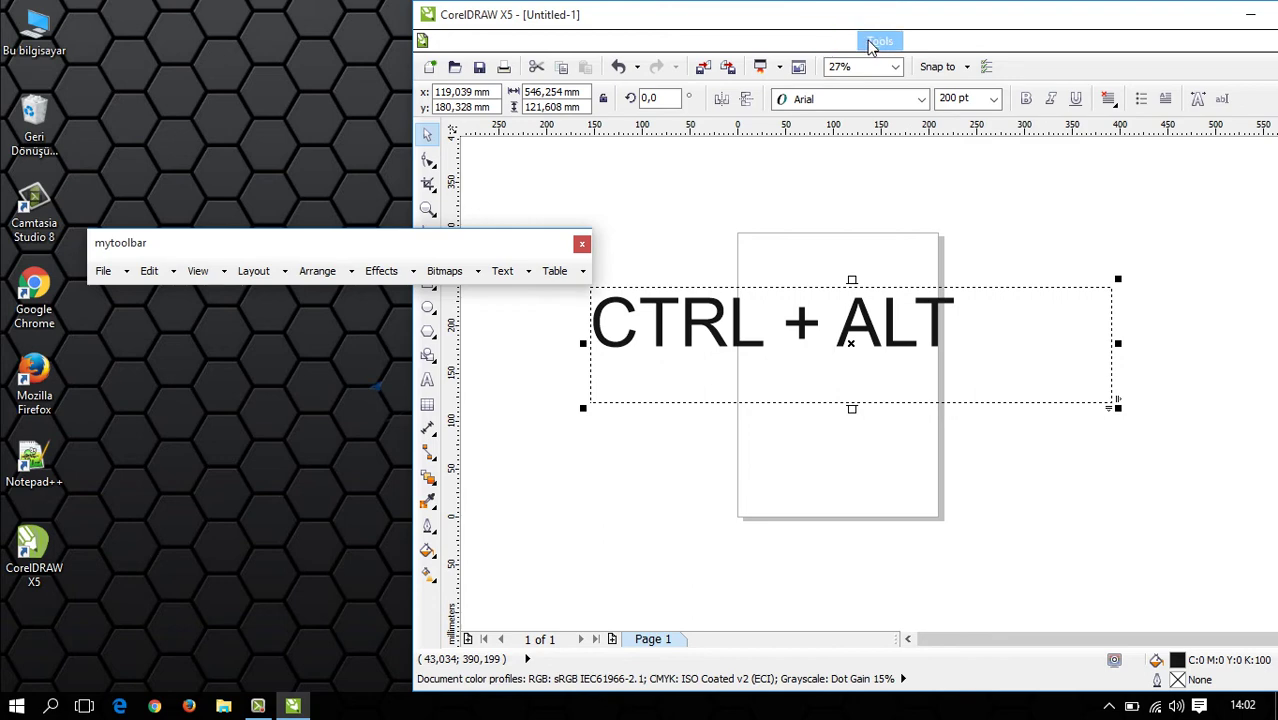
{"action": "left_click_drag", "start_coordinate": [870, 45], "coordinate": [590, 270]}
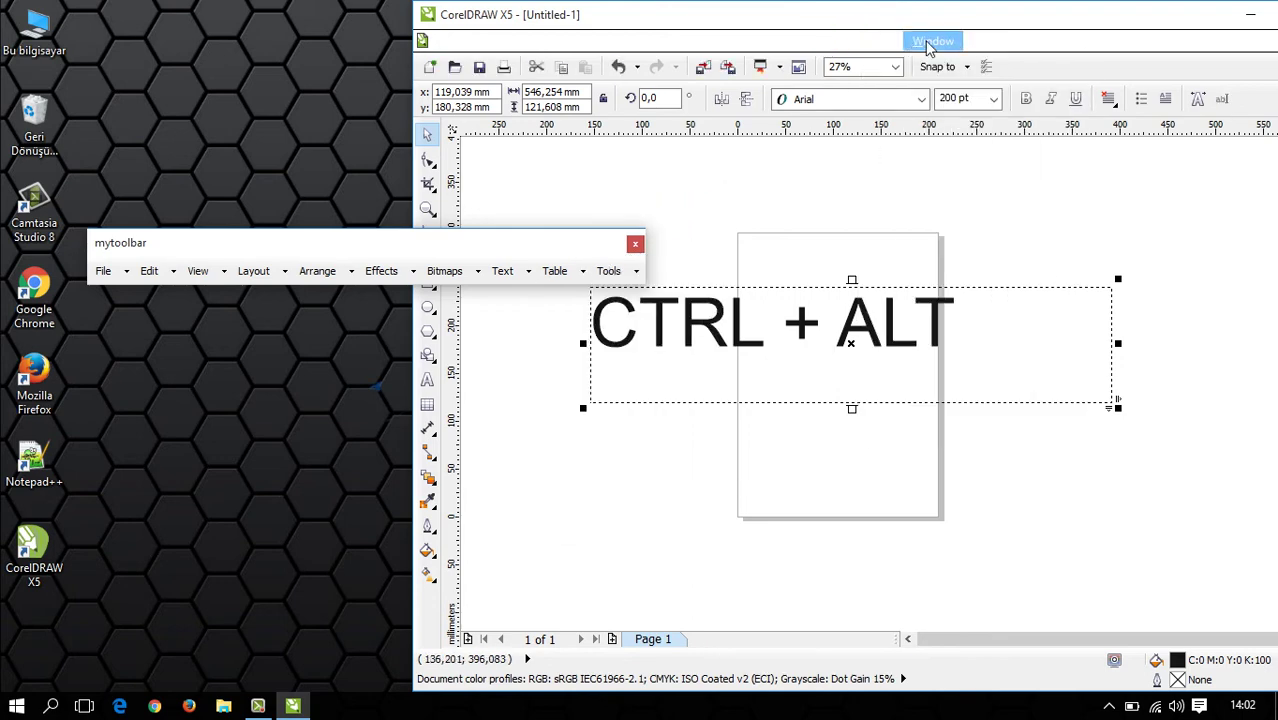
{"action": "left_click_drag", "start_coordinate": [927, 45], "coordinate": [648, 272]}
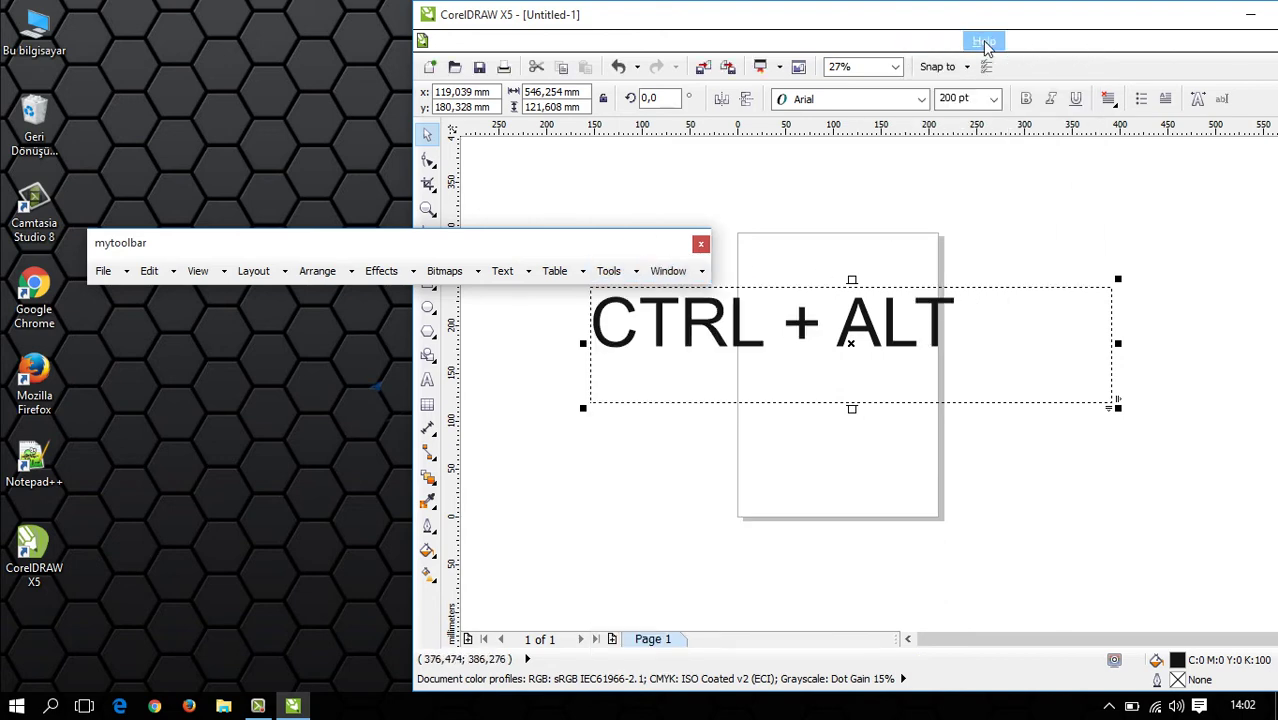
{"action": "left_click", "coordinate": [985, 45]}
{"action": "left_click", "coordinate": [701, 272]}
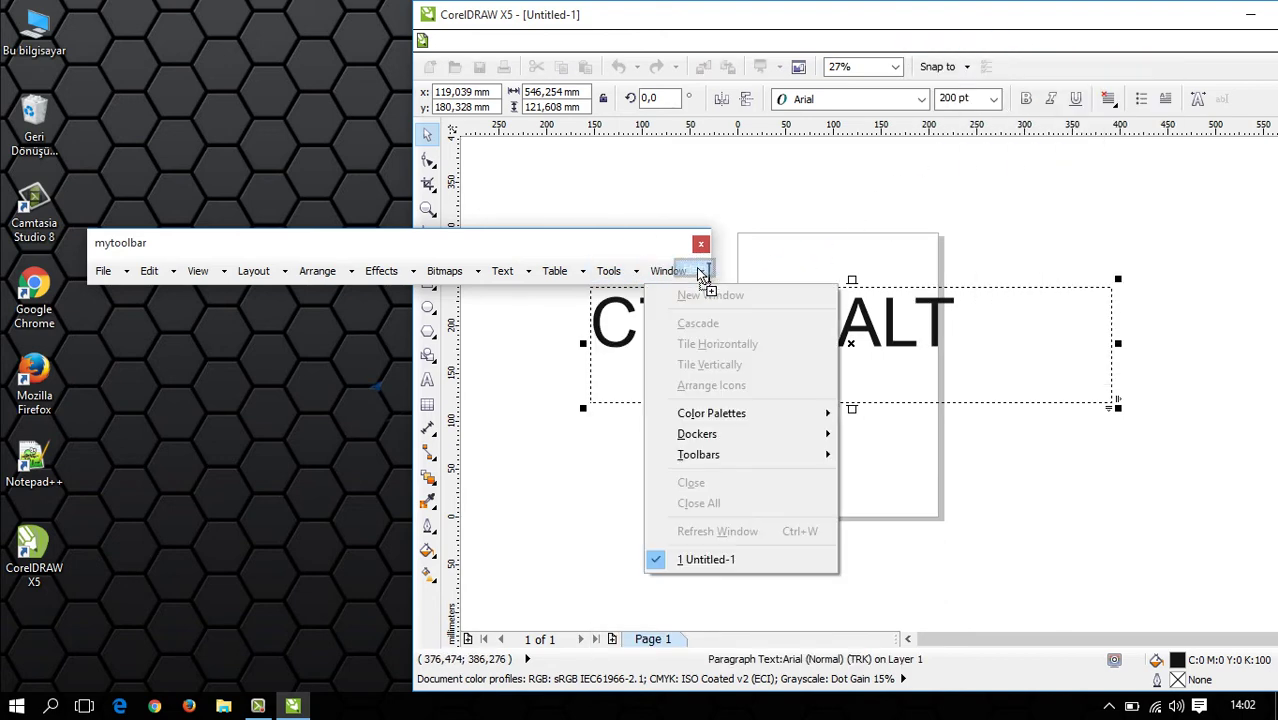
{"action": "left_click_drag", "start_coordinate": [703, 276], "coordinate": [708, 276]}
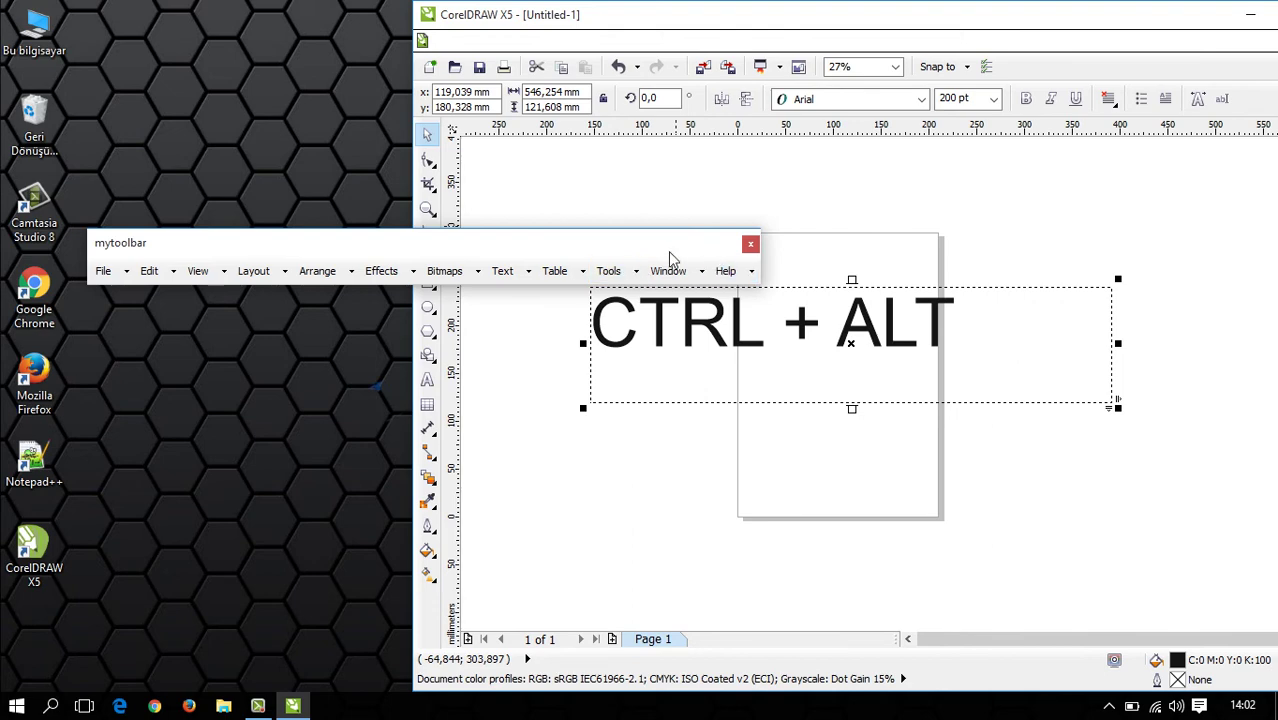
Step: Move mytoolbar over the drawing area, maximize the program window, and unlock the toolbars
{"action": "left_click_drag", "start_coordinate": [670, 258], "coordinate": [1062, 168]}
{"action": "double_click", "coordinate": [1098, 20]}
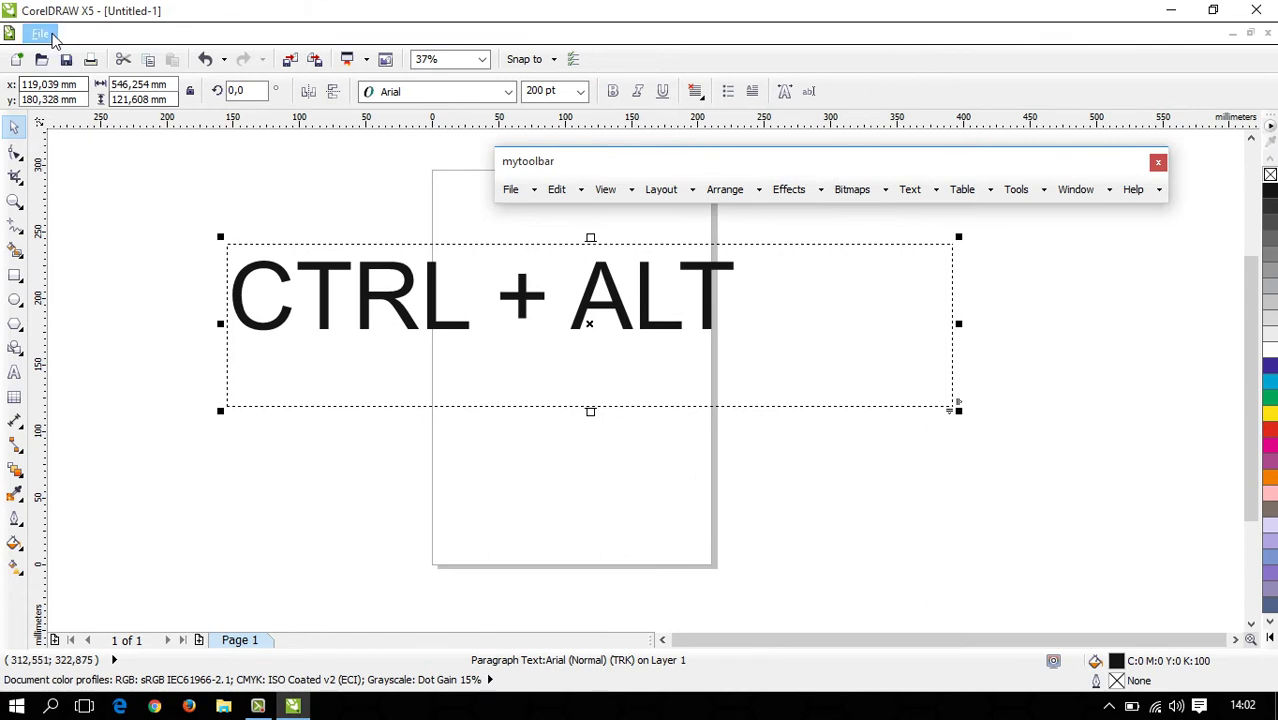
{"action": "right_click", "coordinate": [920, 58]}
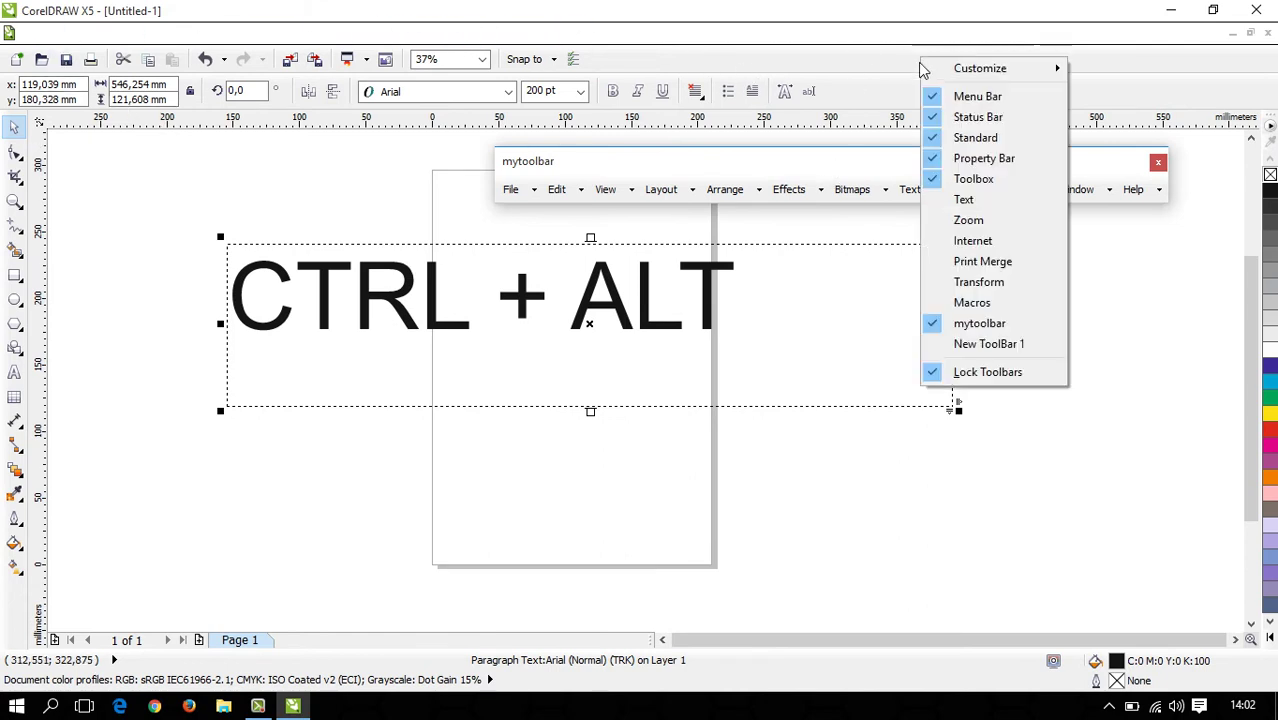
{"action": "left_click", "coordinate": [978, 373]}
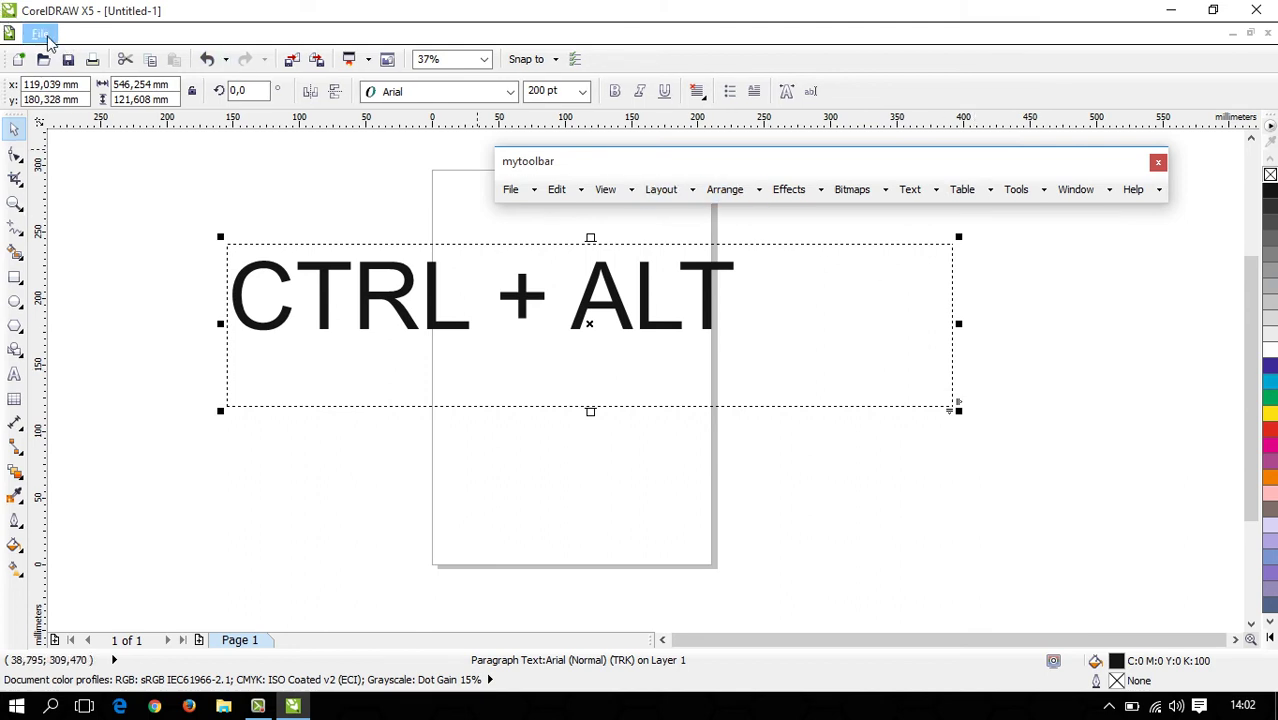
{"action": "left_click", "coordinate": [10, 35]}
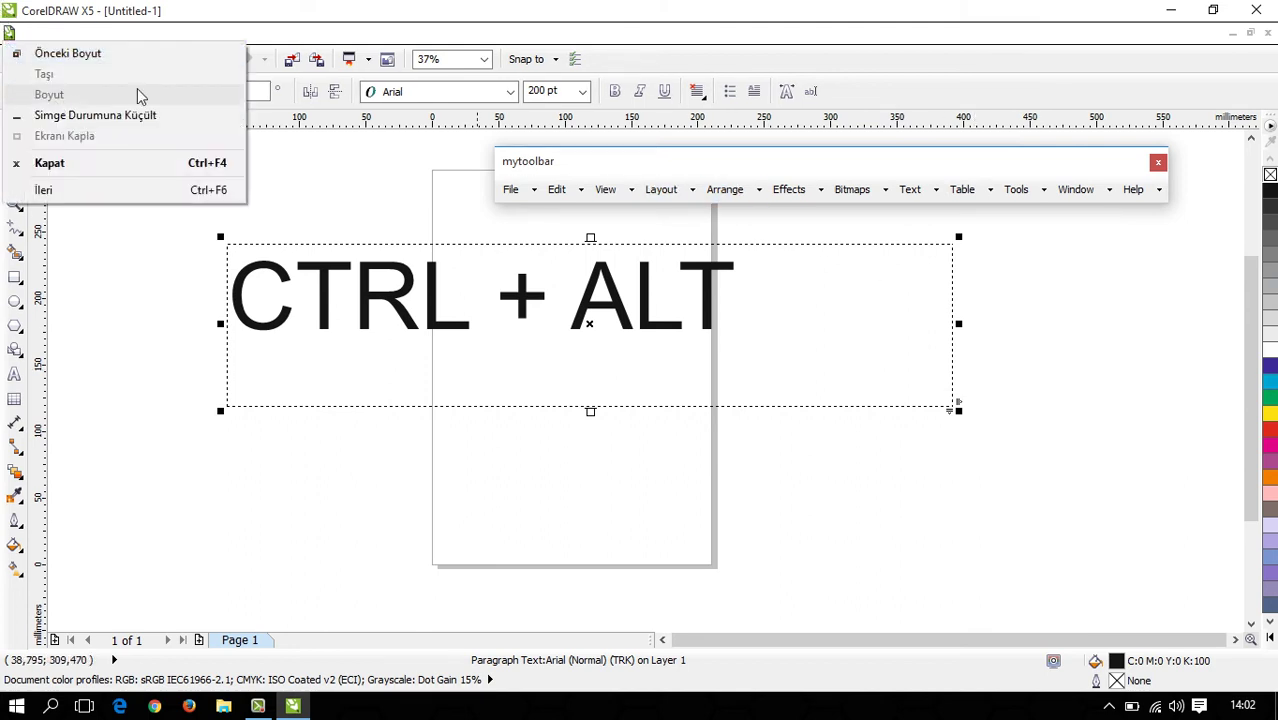
{"action": "left_click", "coordinate": [700, 47]}
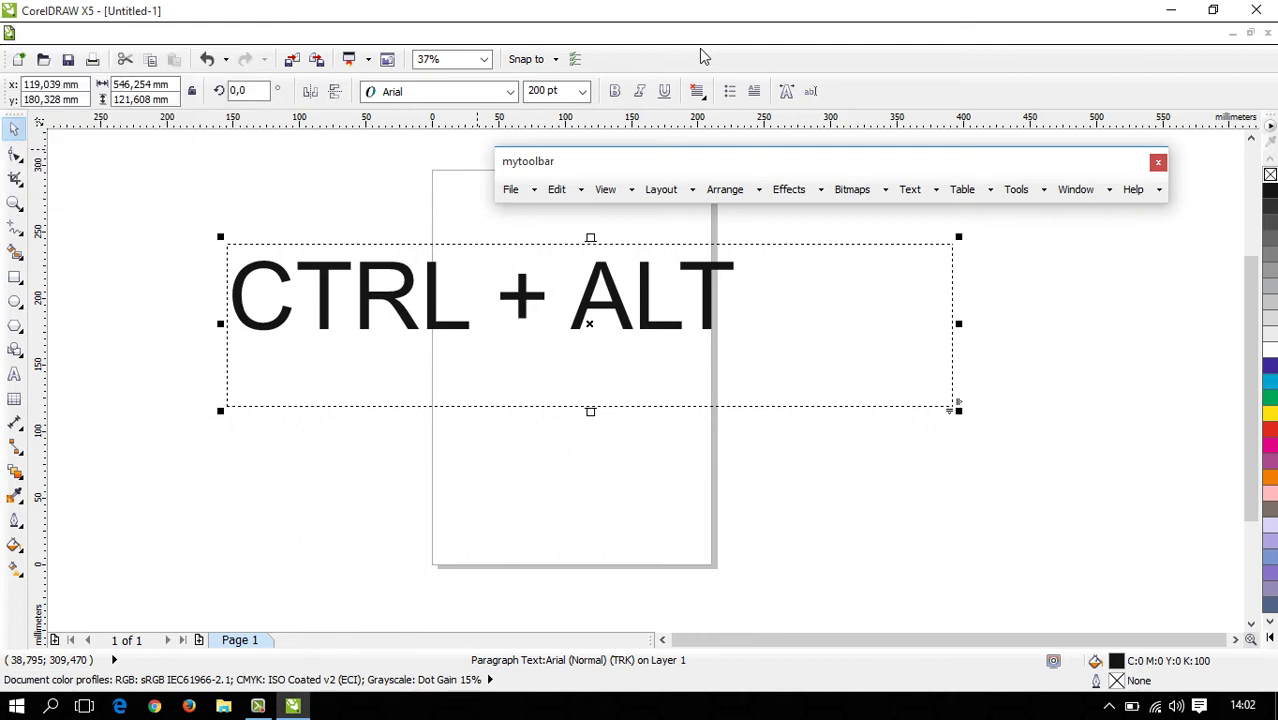
{"action": "left_click", "coordinate": [627, 192]}
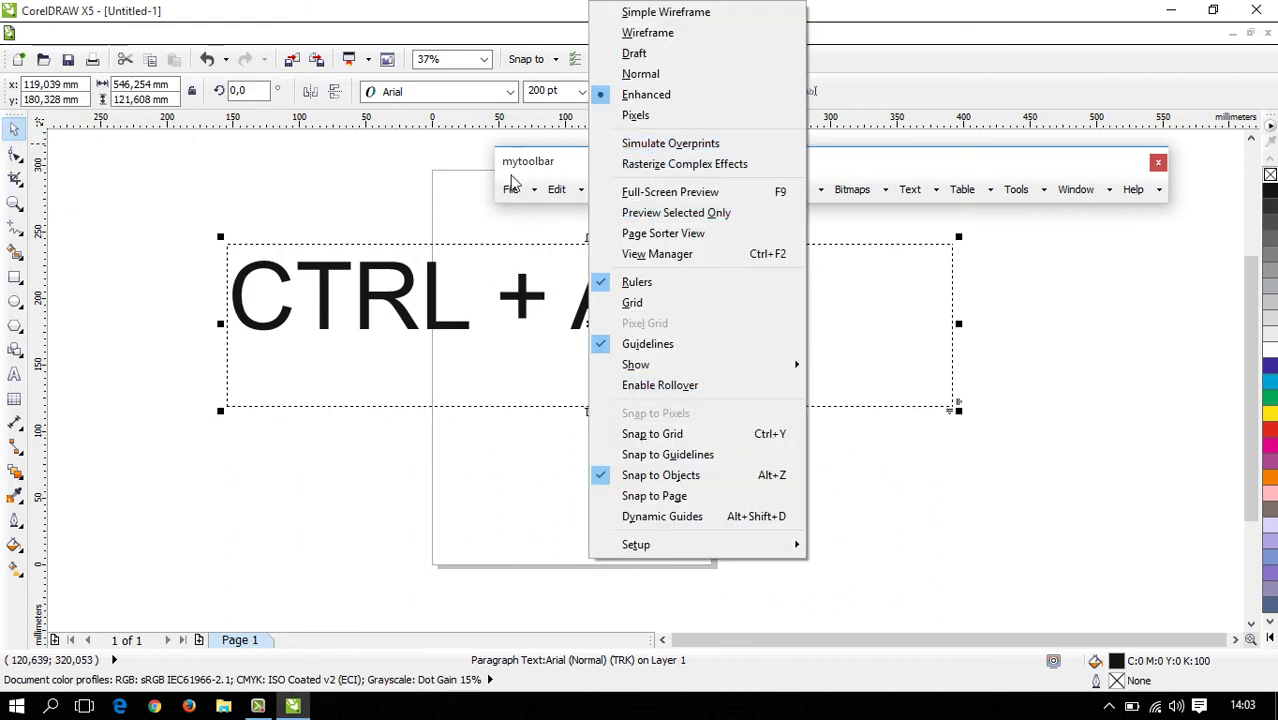
{"action": "left_click", "coordinate": [562, 172]}
Step: Hide the Menu Bar in the Command Bars customization options, leaving mytoolbar enabled
{"action": "left_click", "coordinate": [661, 191]}
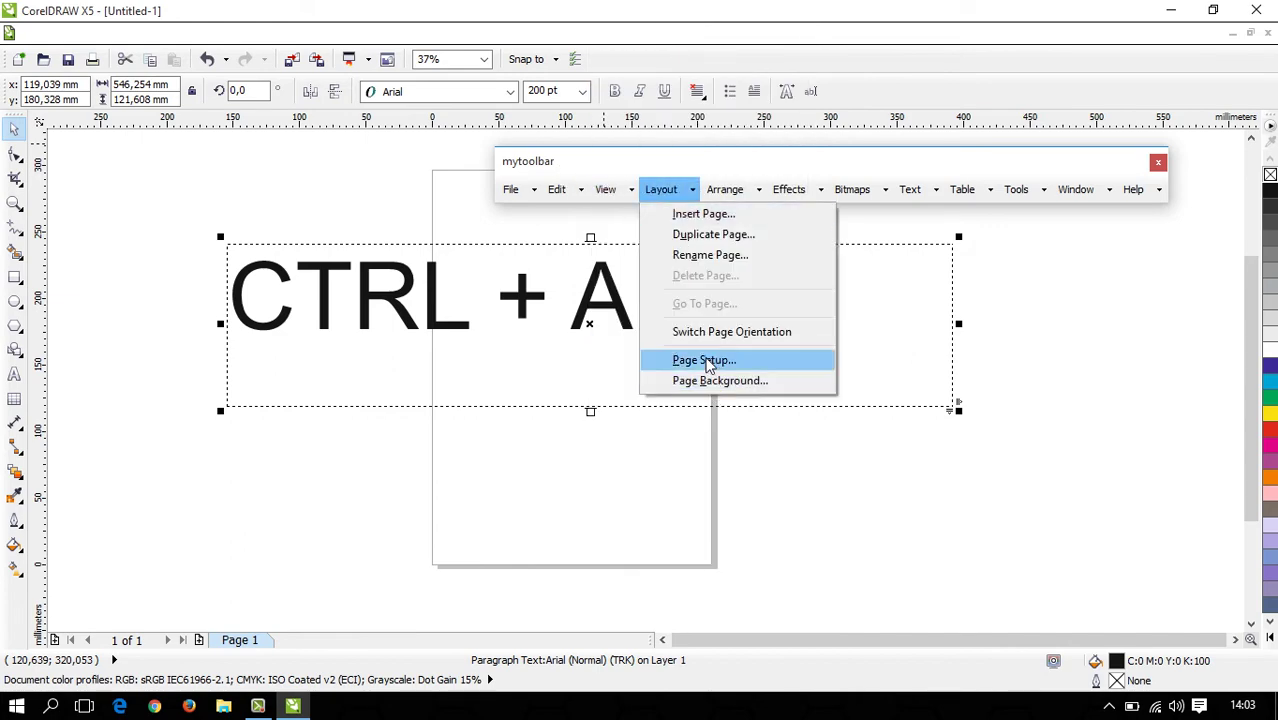
{"action": "left_click", "coordinate": [706, 358]}
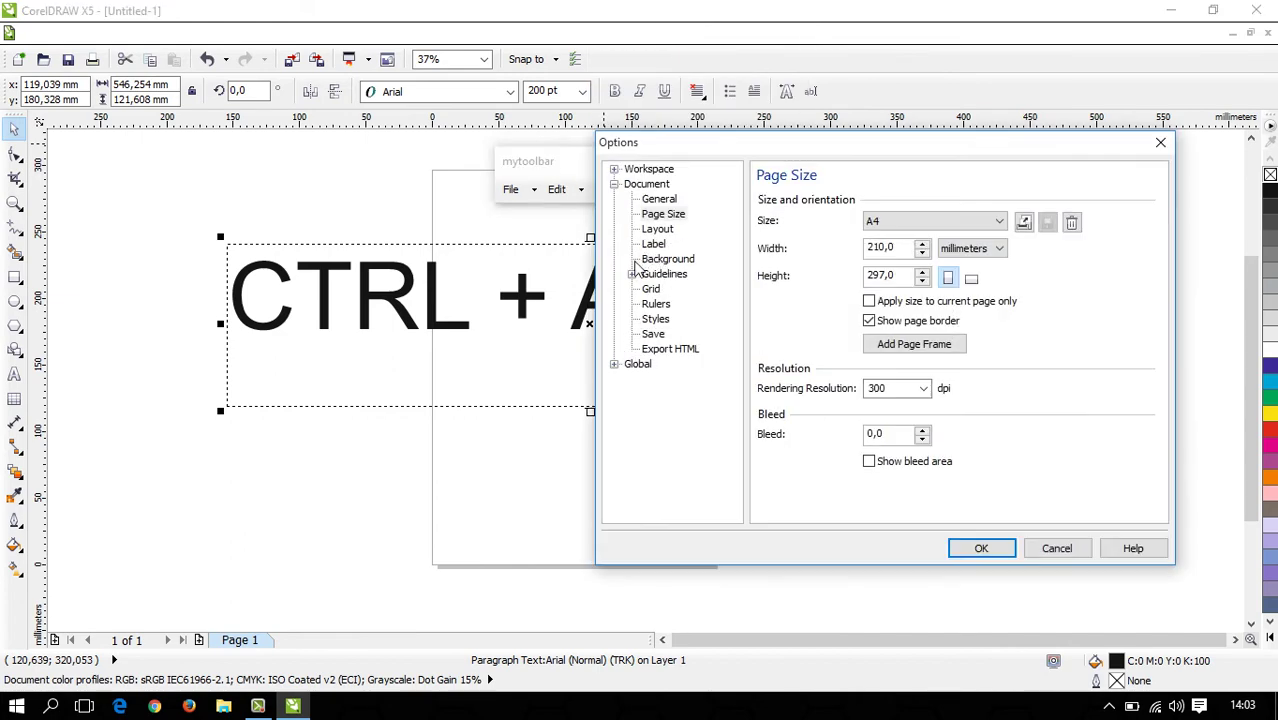
{"action": "left_click", "coordinate": [615, 170]}
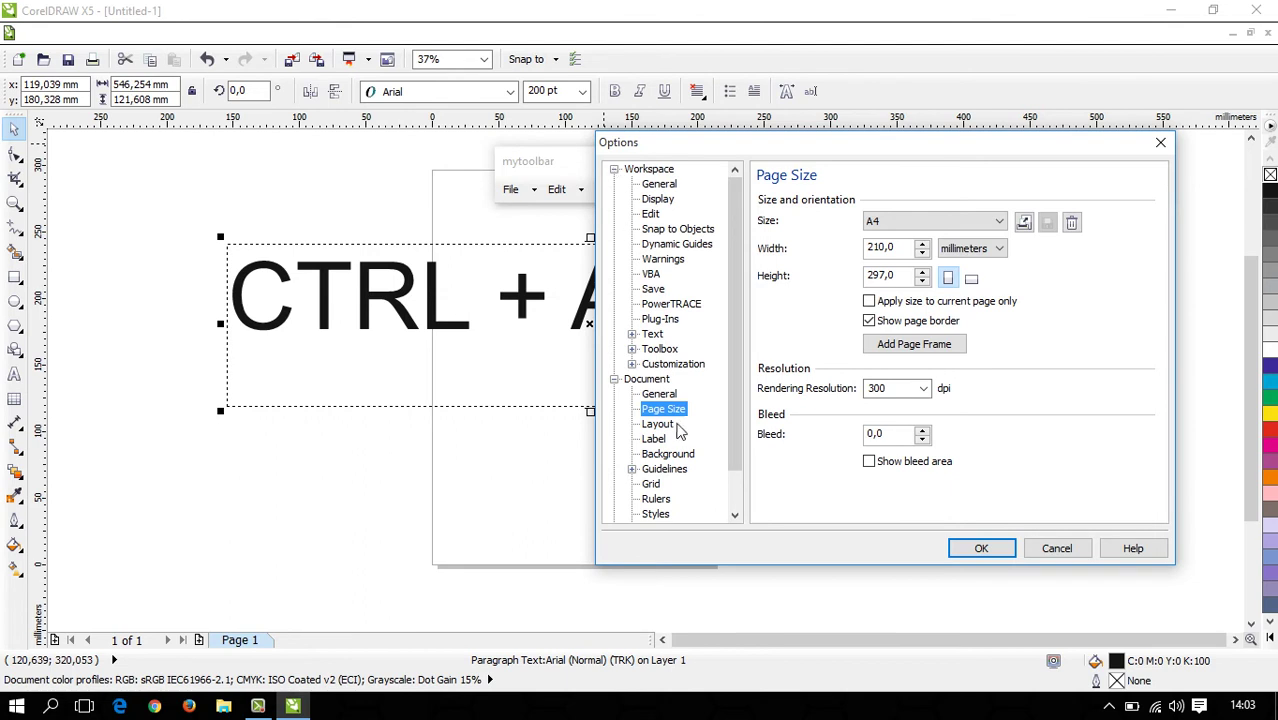
{"action": "left_click", "coordinate": [632, 365]}
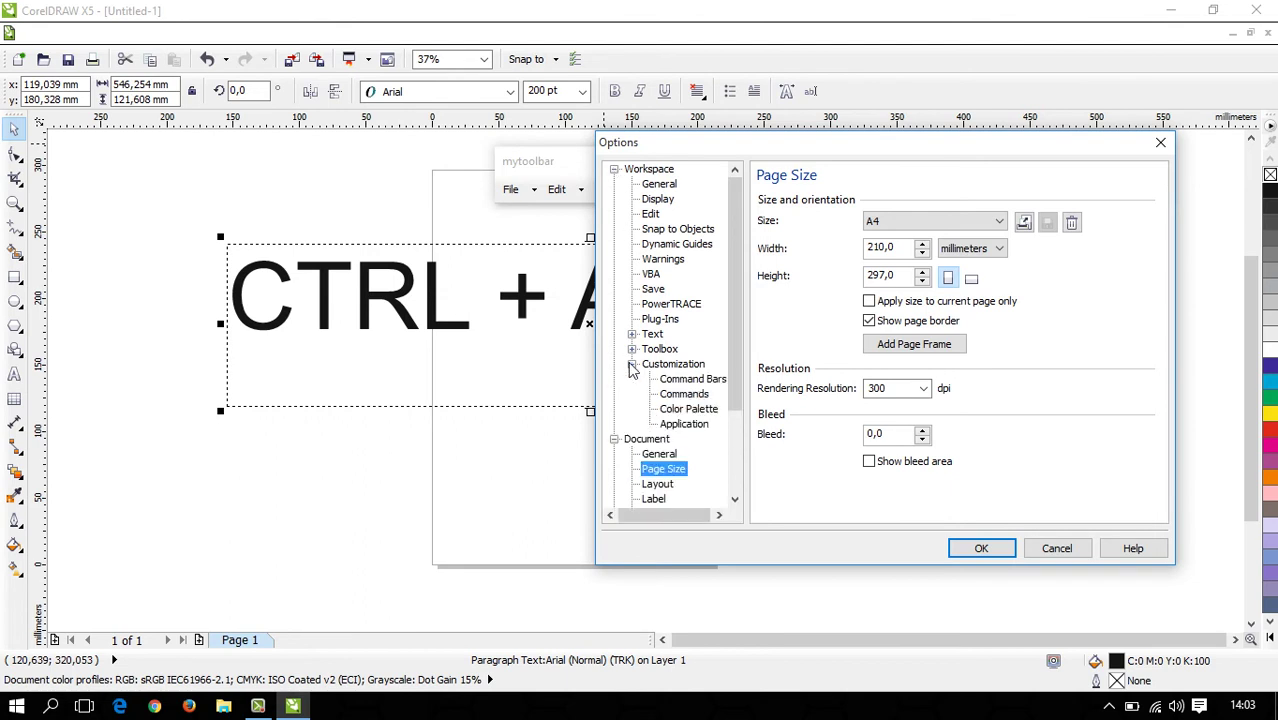
{"action": "left_click", "coordinate": [672, 368]}
{"action": "left_click", "coordinate": [678, 380]}
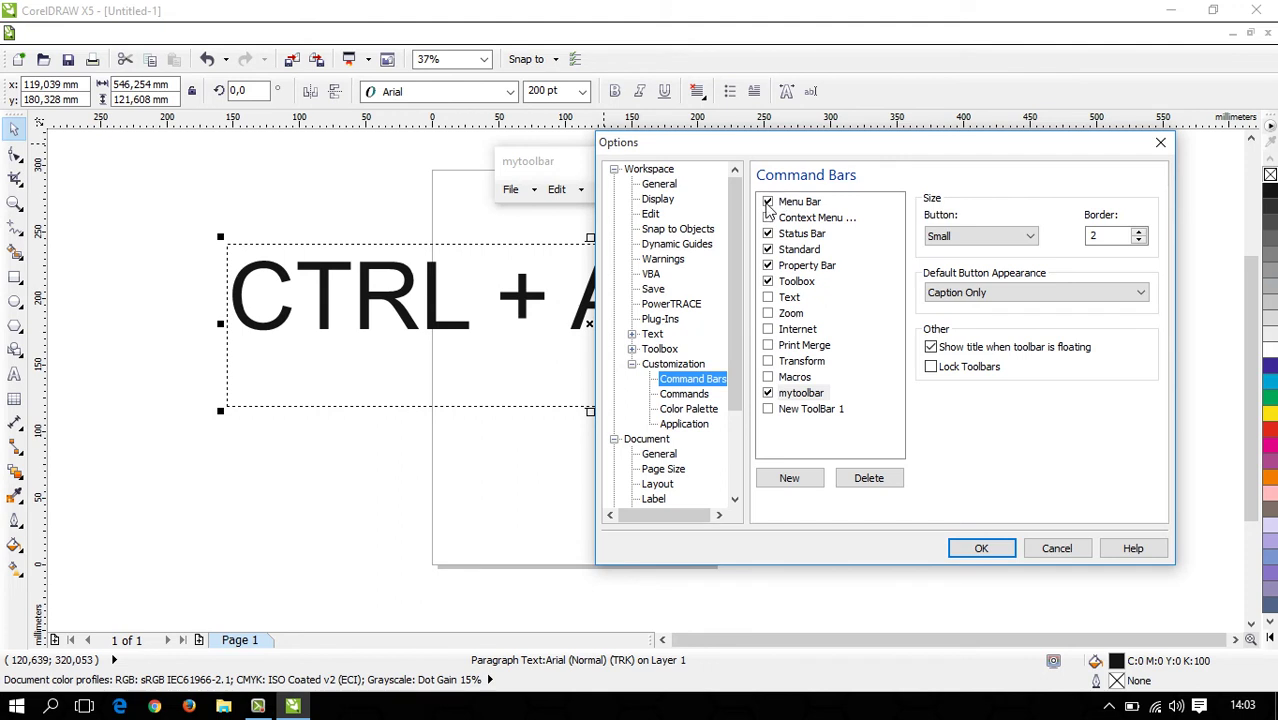
{"action": "left_click", "coordinate": [768, 202]}
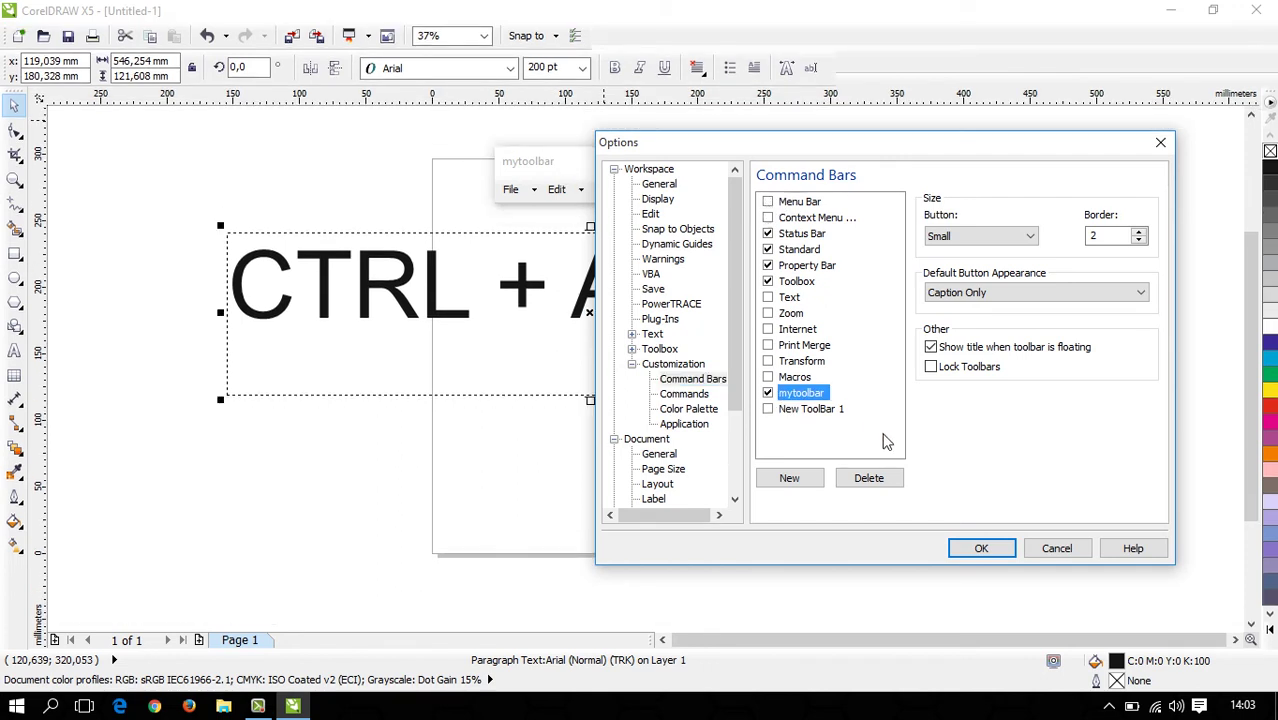
{"action": "left_click", "coordinate": [978, 552]}
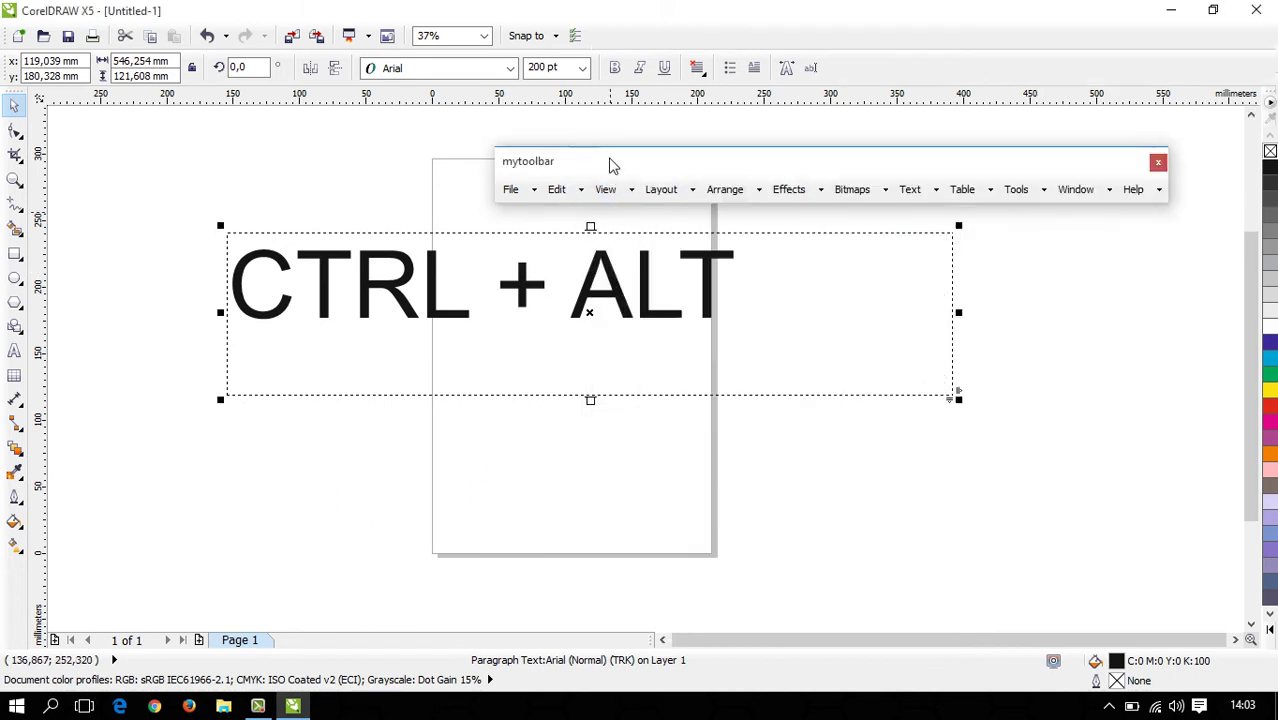
Step: Dock mytoolbar at the start of the top row and move the Standard toolbar to the second row, after the property bar
{"action": "left_click_drag", "start_coordinate": [612, 165], "coordinate": [640, 58]}
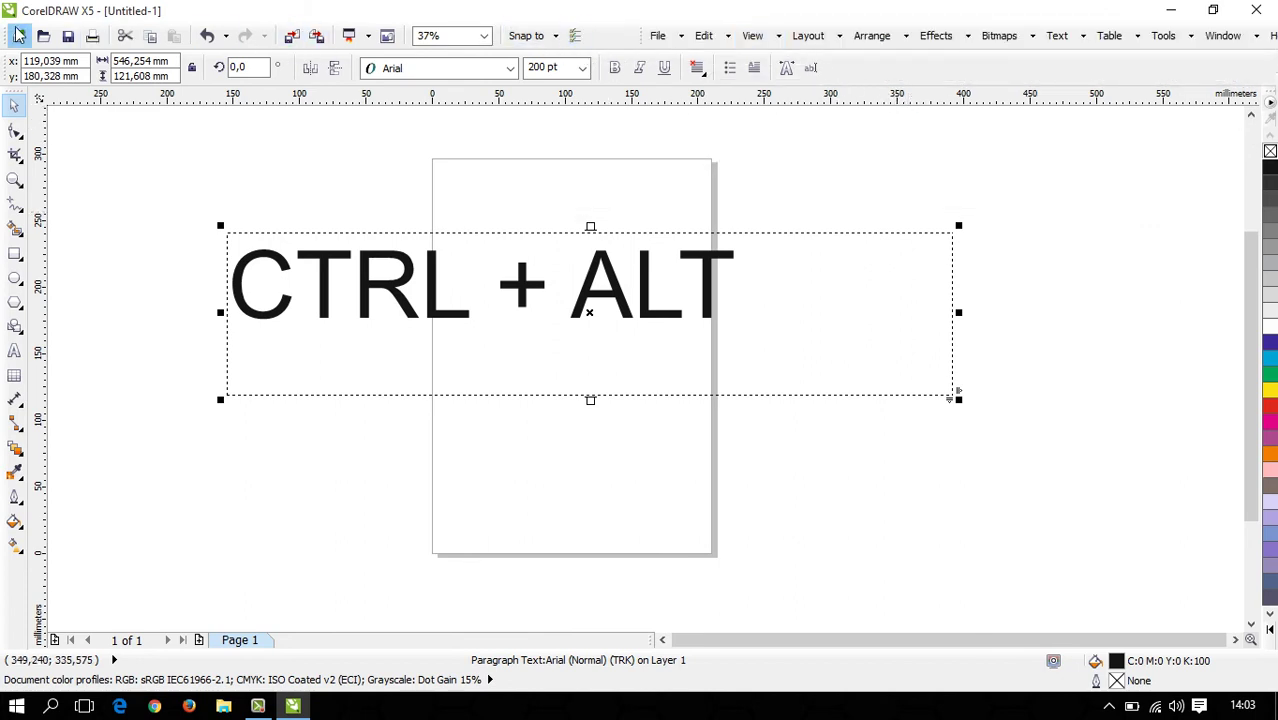
{"action": "left_click_drag", "start_coordinate": [14, 40], "coordinate": [855, 84]}
{"action": "left_click_drag", "start_coordinate": [648, 47], "coordinate": [6, 47]}
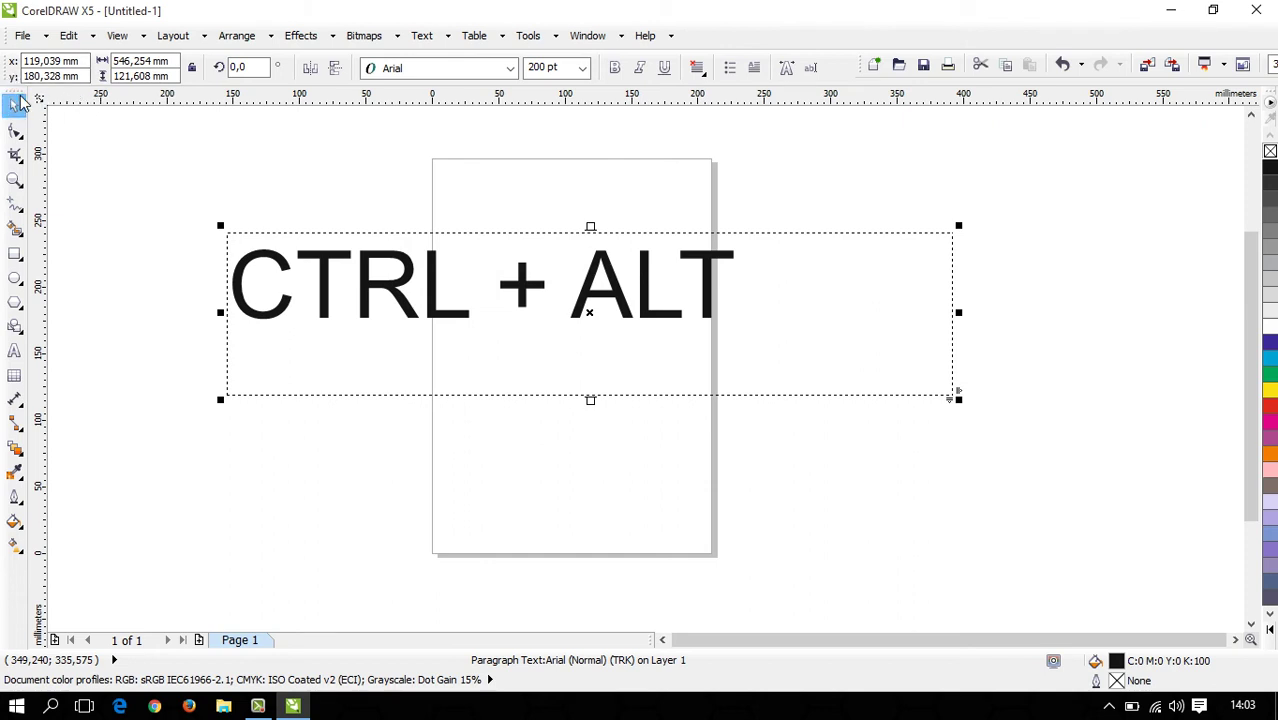
{"action": "left_click_drag", "start_coordinate": [22, 124], "coordinate": [29, 101]}
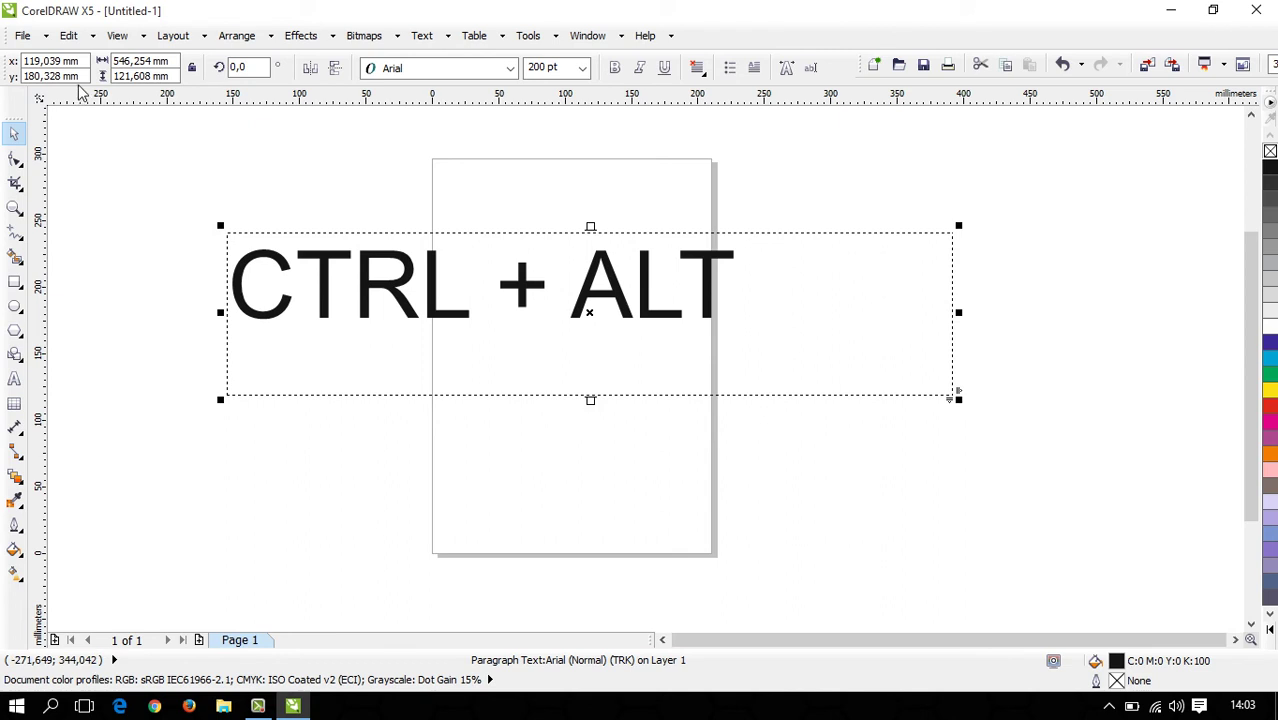
Step: Float the property bar, try to move the Standard toolbar to the start of the second row, and redock the property bar
{"action": "left_click_drag", "start_coordinate": [4, 66], "coordinate": [425, 215]}
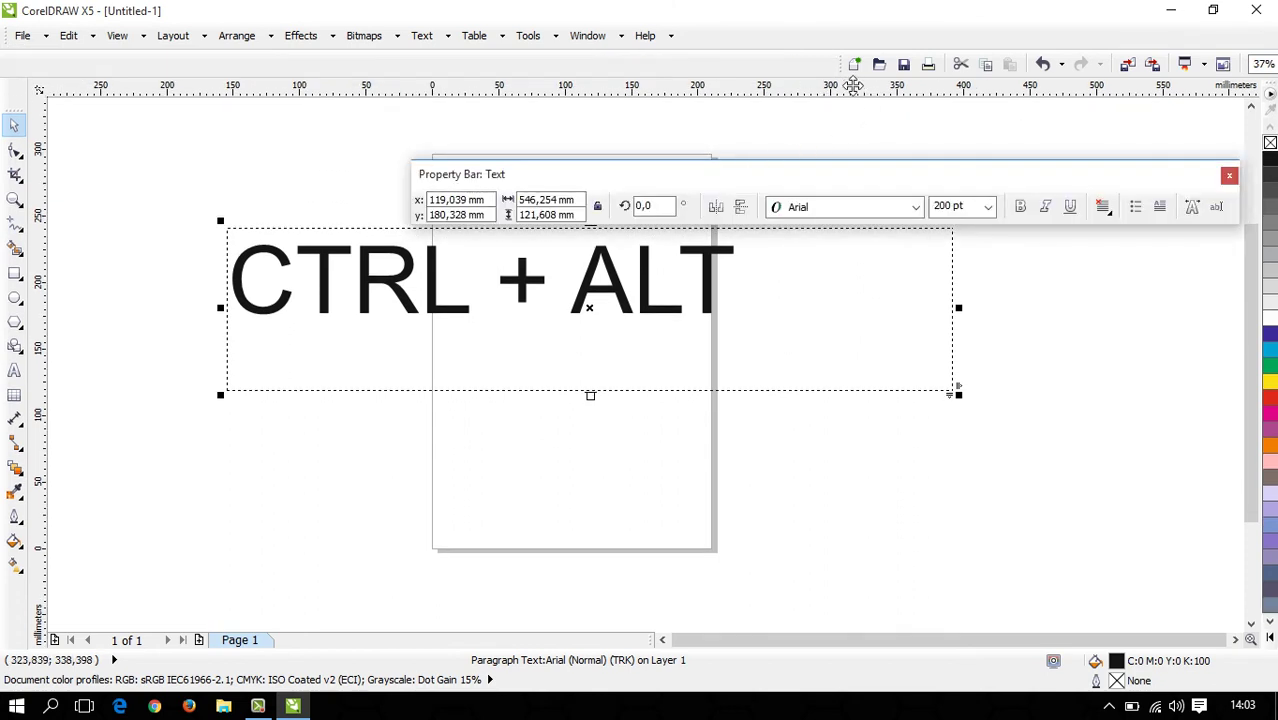
{"action": "left_click_drag", "start_coordinate": [845, 64], "coordinate": [9, 58]}
{"action": "left_click_drag", "start_coordinate": [505, 180], "coordinate": [97, 48]}
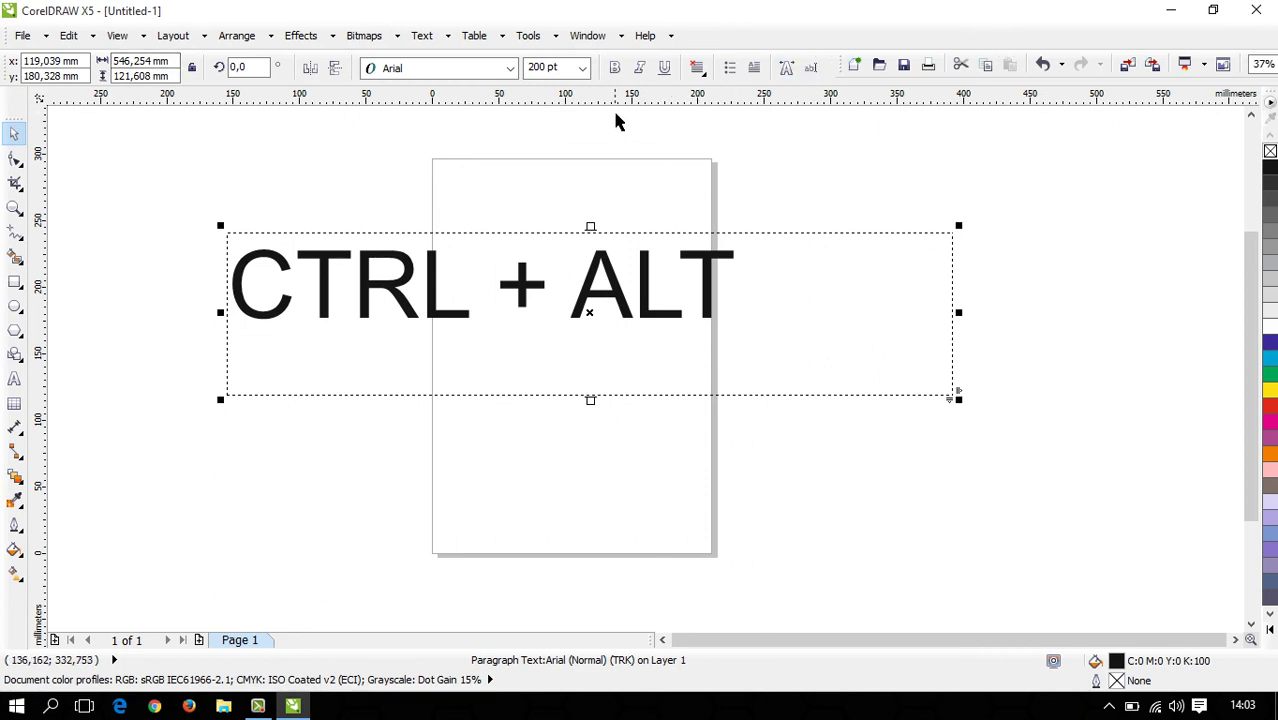
Step: Add a horizontal guideline at about y 335 mm and place the Standard toolbar ahead of the property bar on the second row
{"action": "left_click_drag", "start_coordinate": [622, 99], "coordinate": [636, 121]}
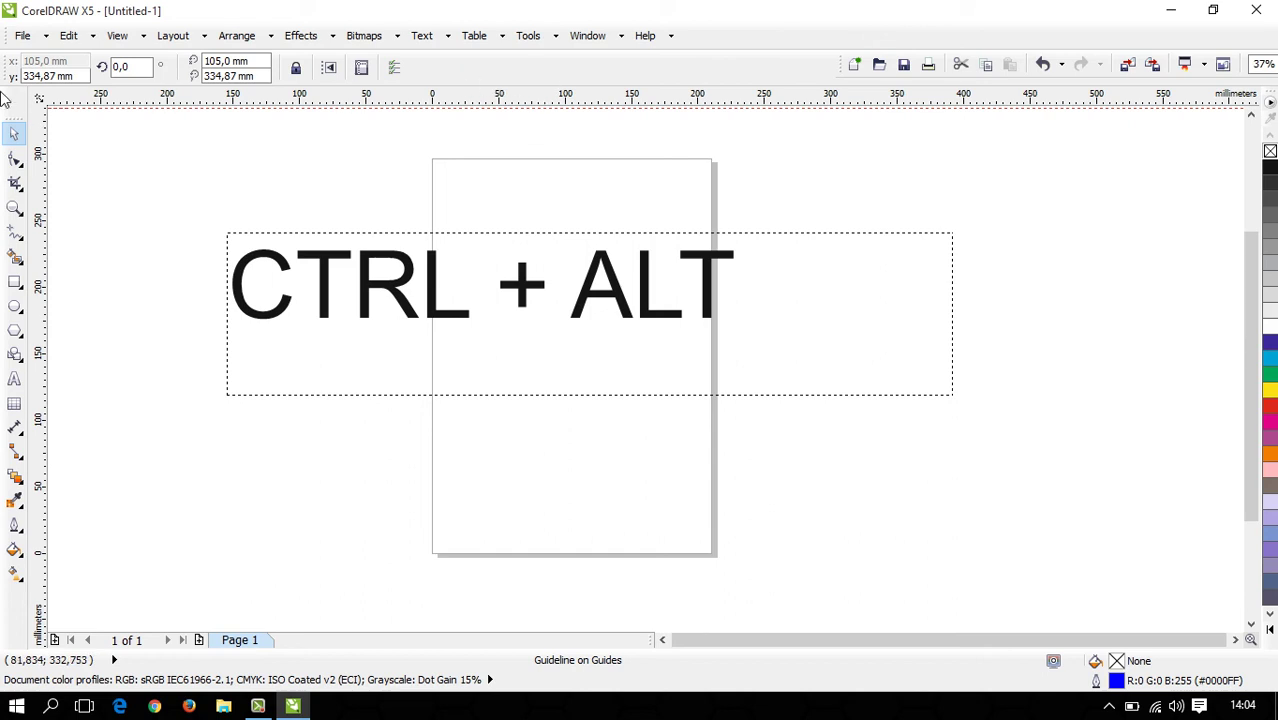
{"action": "left_click_drag", "start_coordinate": [14, 80], "coordinate": [600, 70]}
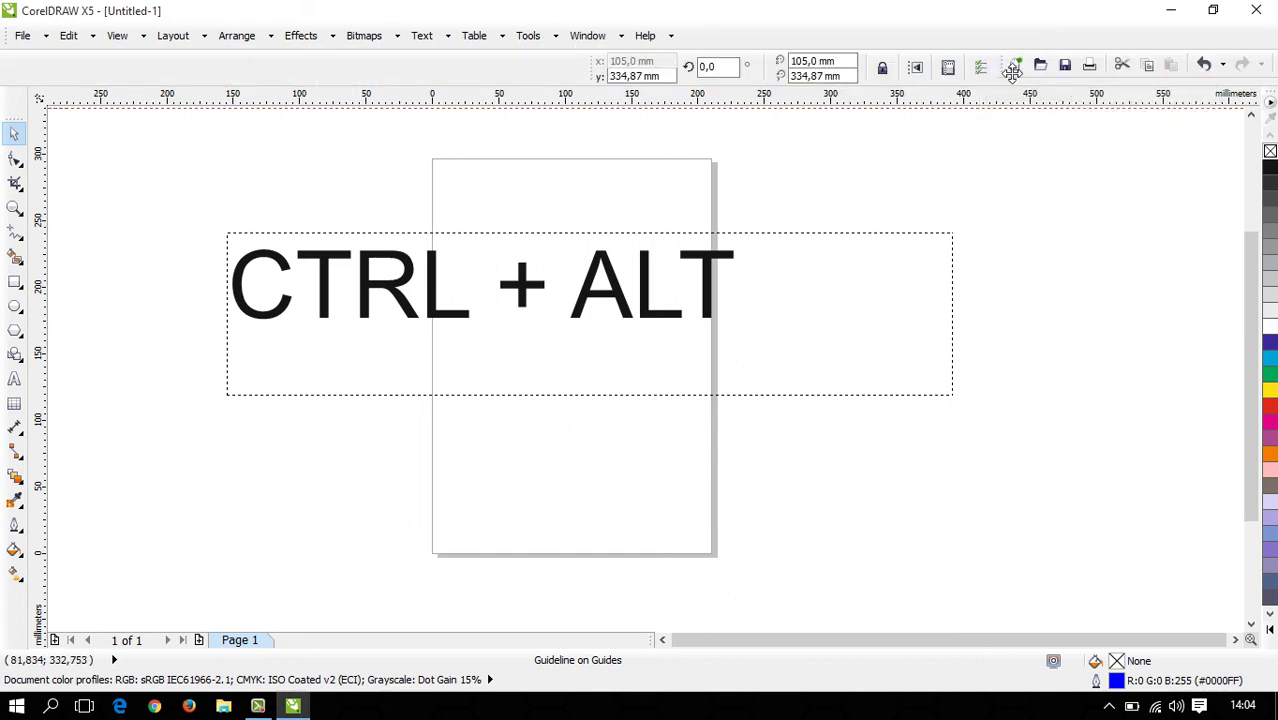
{"action": "left_click_drag", "start_coordinate": [1007, 68], "coordinate": [12, 64]}
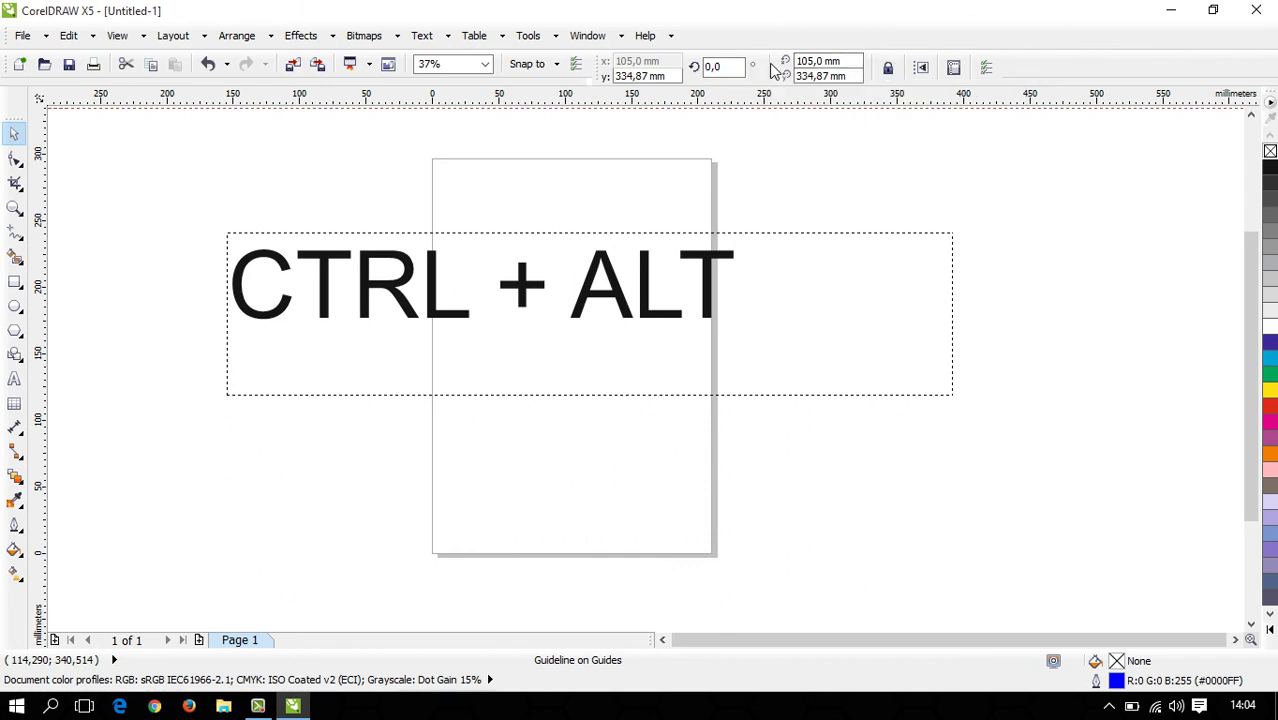
Step: Float the property bar and redock it at the start of its own row beneath the Standard toolbar
{"action": "double_click", "coordinate": [604, 77]}
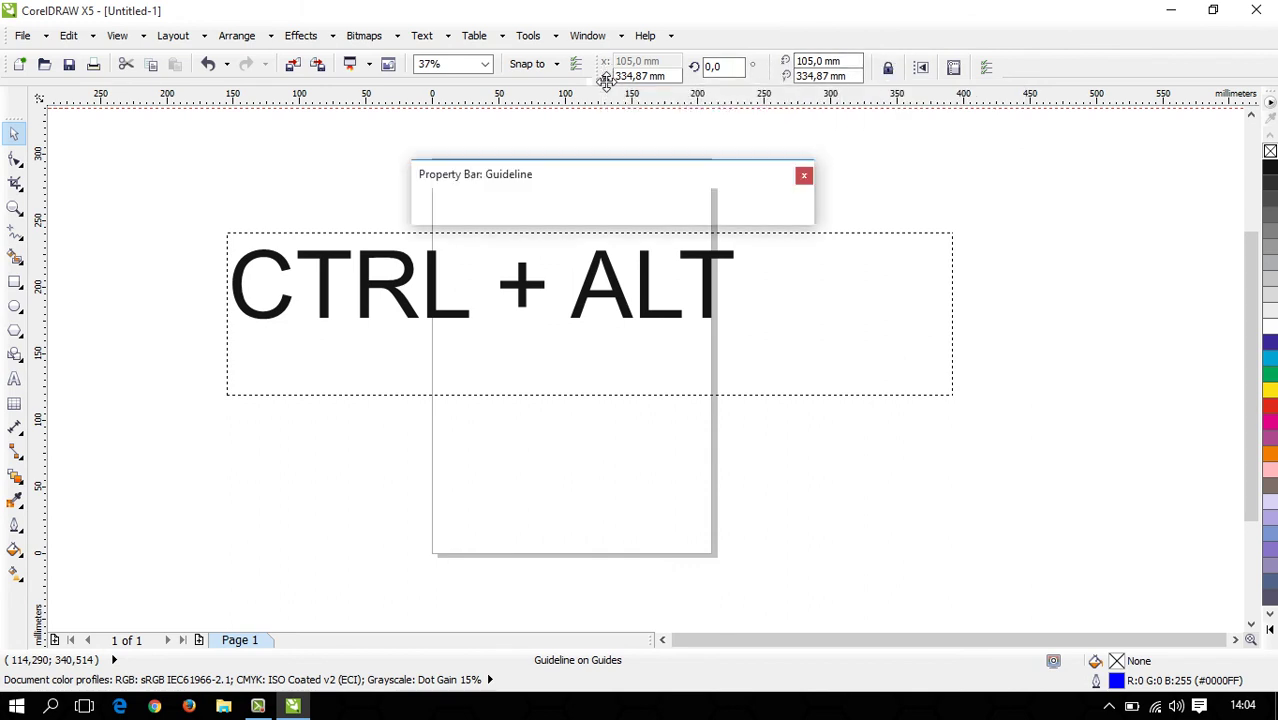
{"action": "left_click_drag", "start_coordinate": [516, 180], "coordinate": [84, 78]}
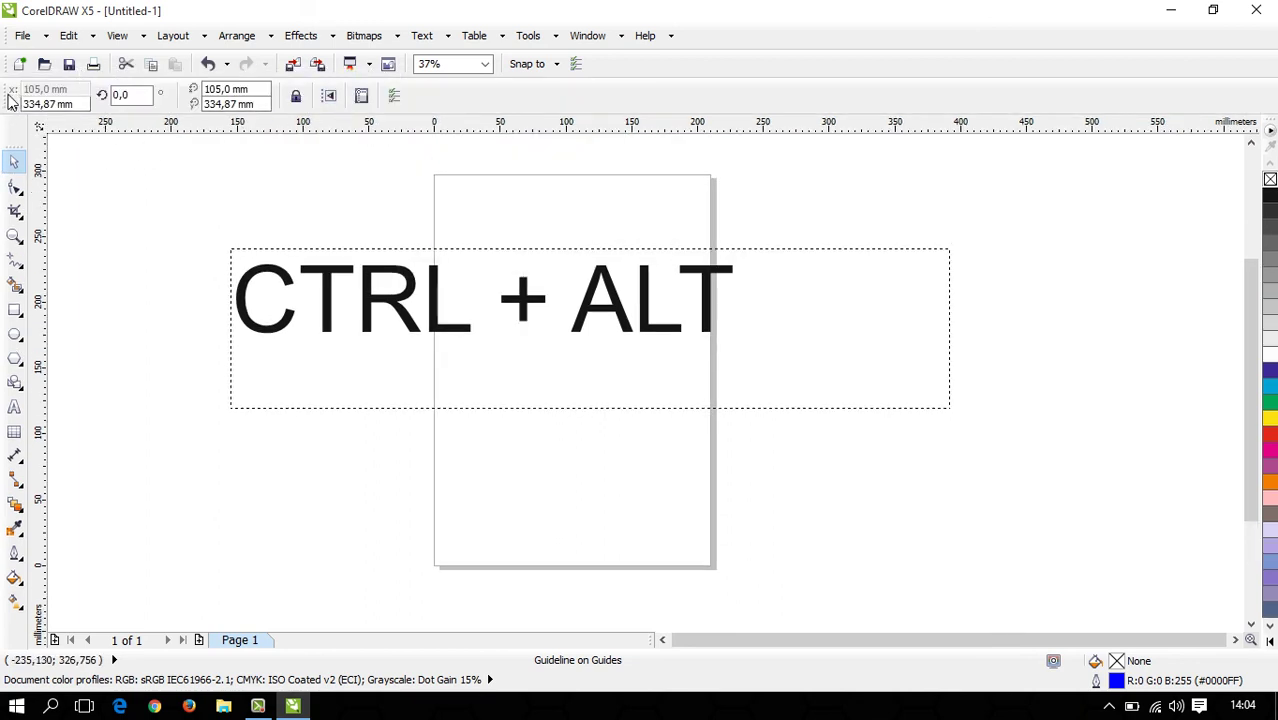
{"action": "left_click_drag", "start_coordinate": [16, 104], "coordinate": [10, 97]}
Step: Show the Text toolbar and dock it after the Standard toolbar on the second row
{"action": "right_click", "coordinate": [769, 86]}
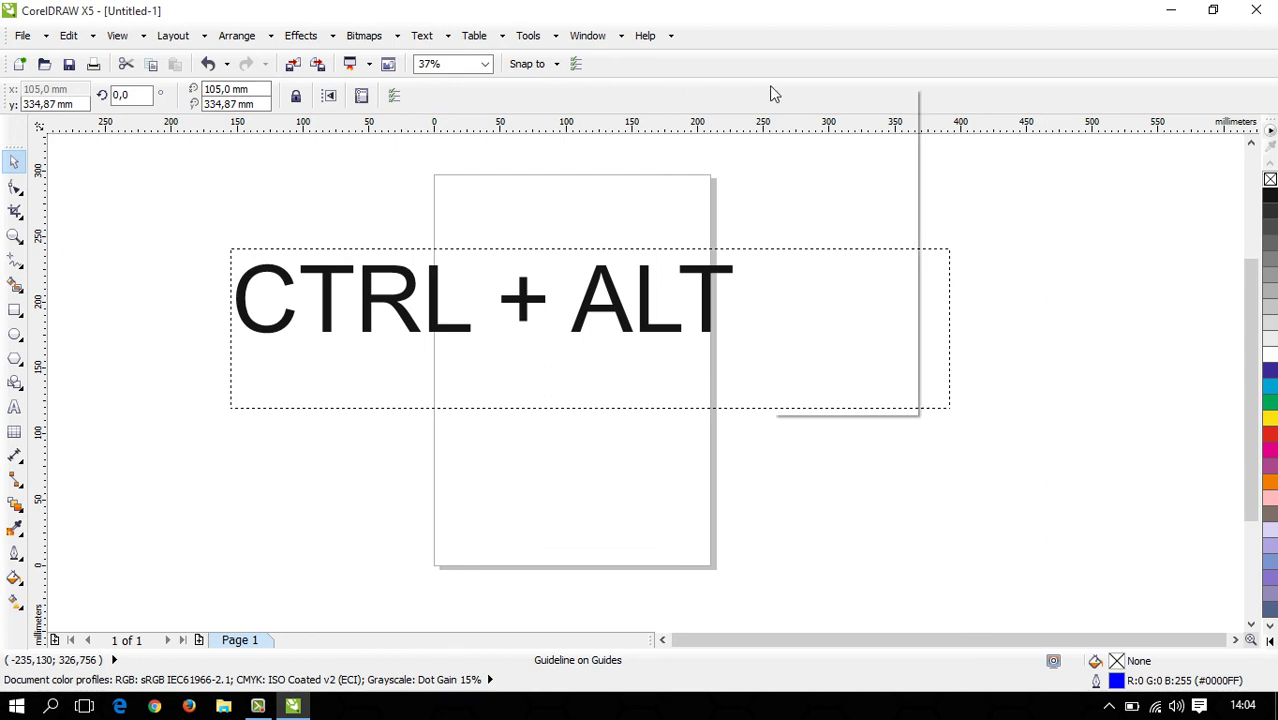
{"action": "left_click", "coordinate": [844, 228]}
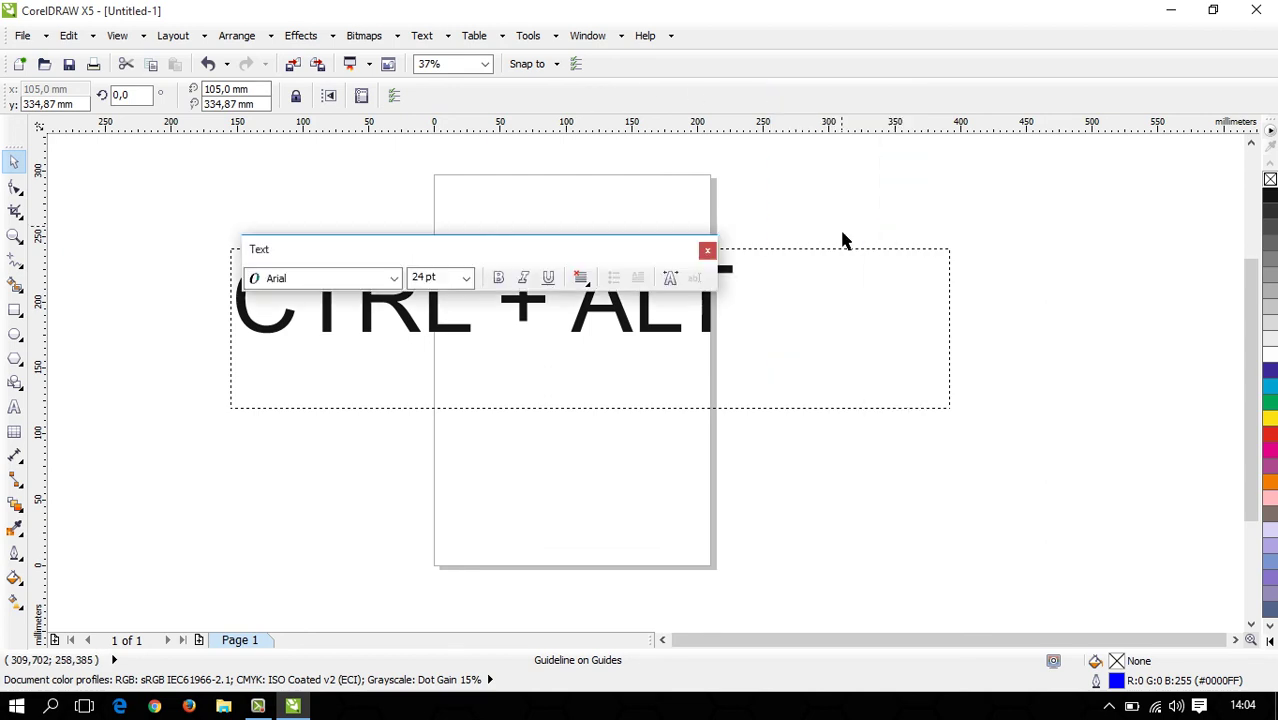
{"action": "left_click_drag", "start_coordinate": [485, 255], "coordinate": [967, 57]}
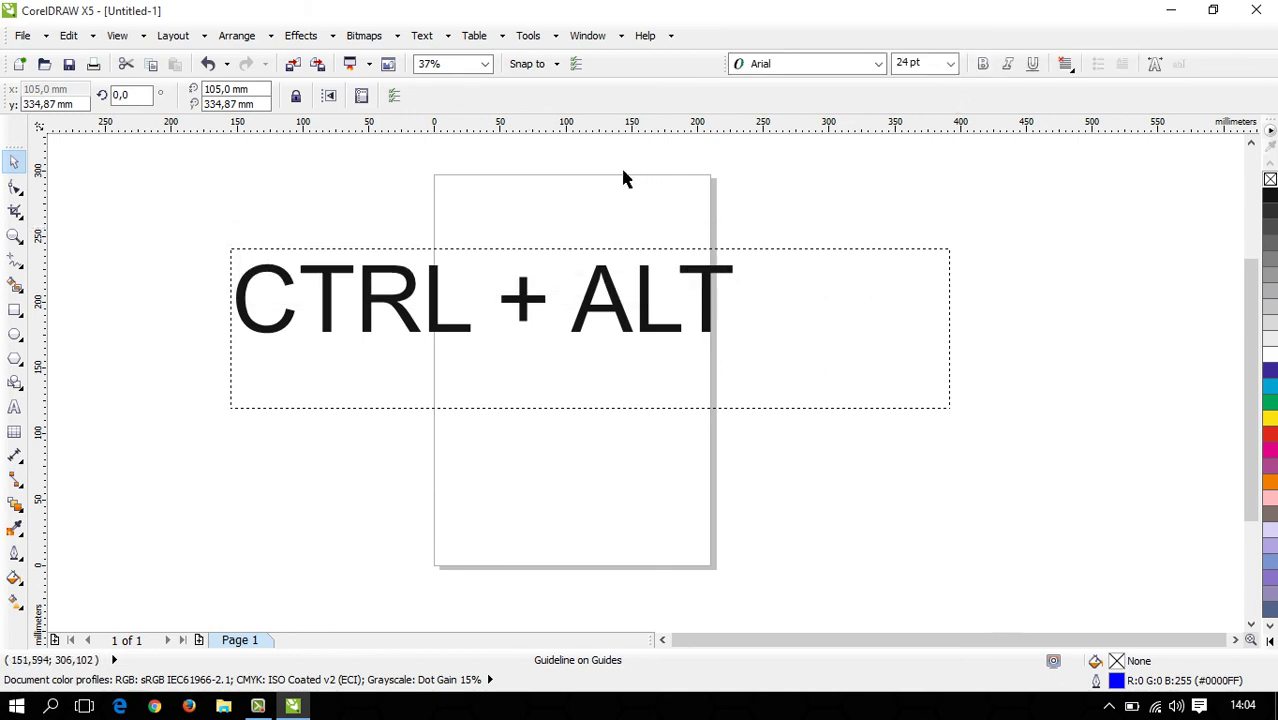
Step: Draw a paragraph text frame about 186 x 66 mm below the CTRL + ALT text, look through the font list, and deselect the frame
{"action": "left_click", "coordinate": [14, 407]}
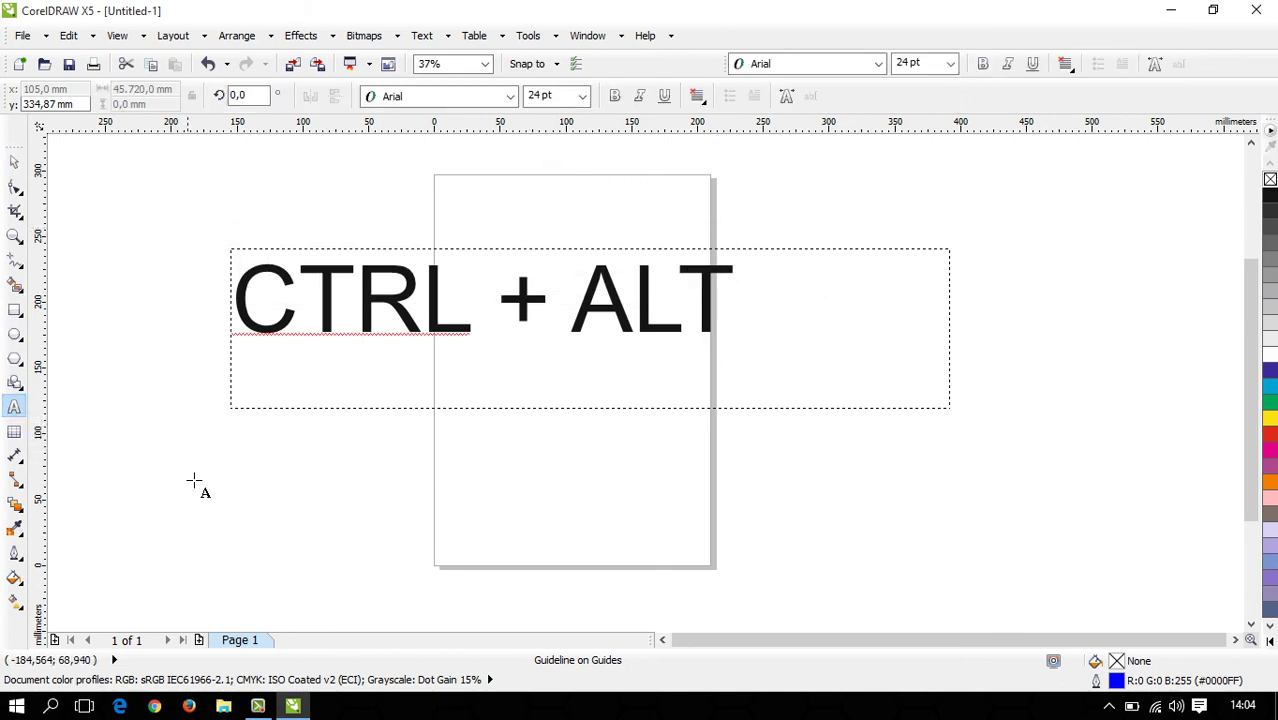
{"action": "left_click_drag", "start_coordinate": [179, 467], "coordinate": [427, 552]}
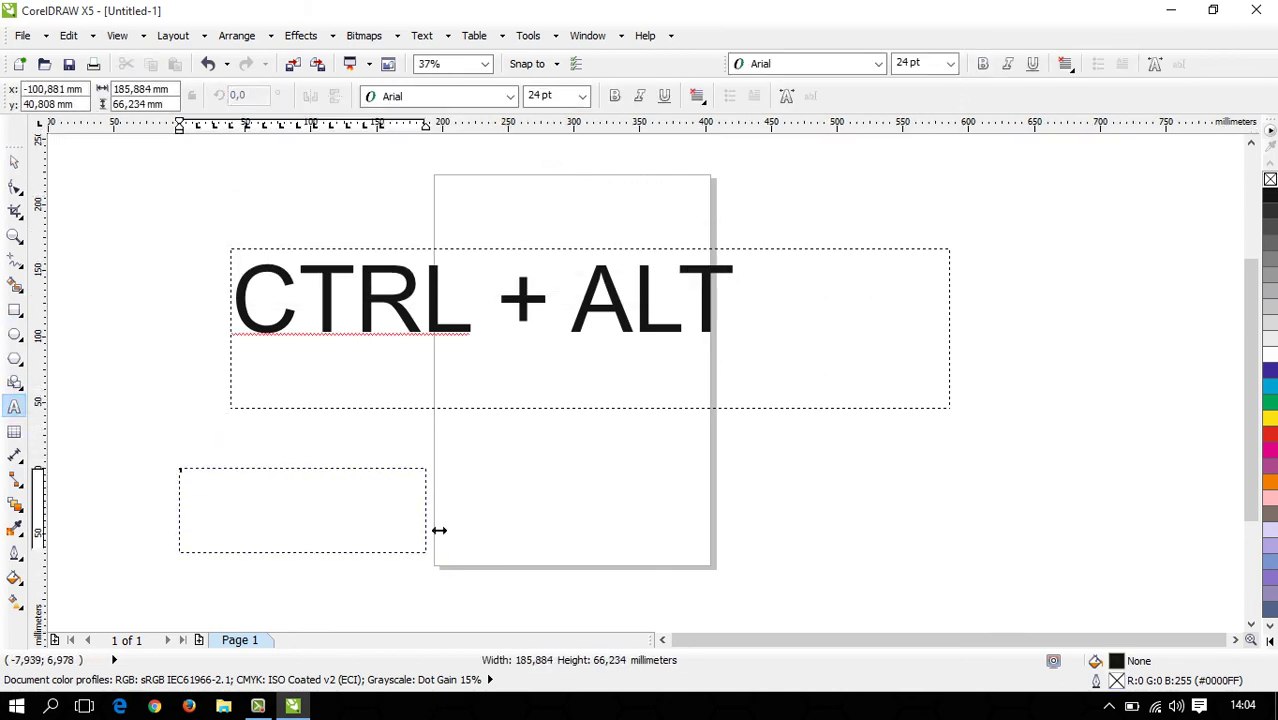
{"action": "left_click", "coordinate": [510, 96]}
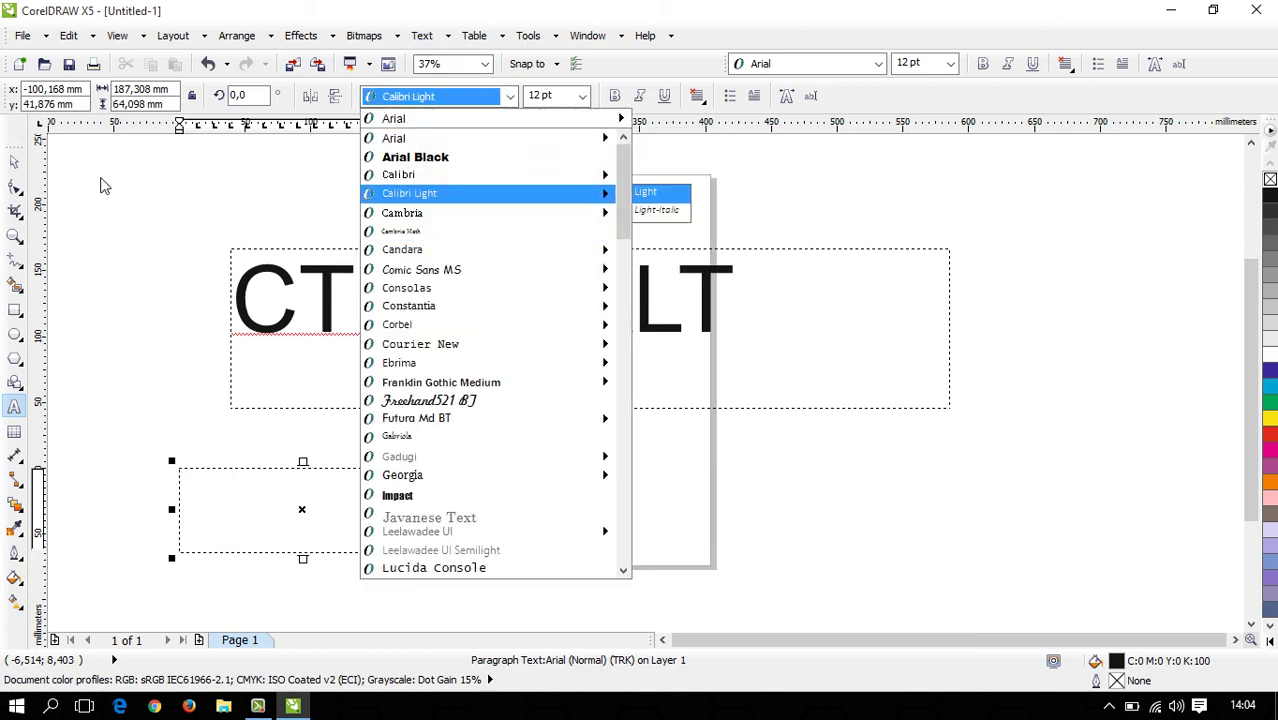
{"action": "left_click", "coordinate": [16, 160]}
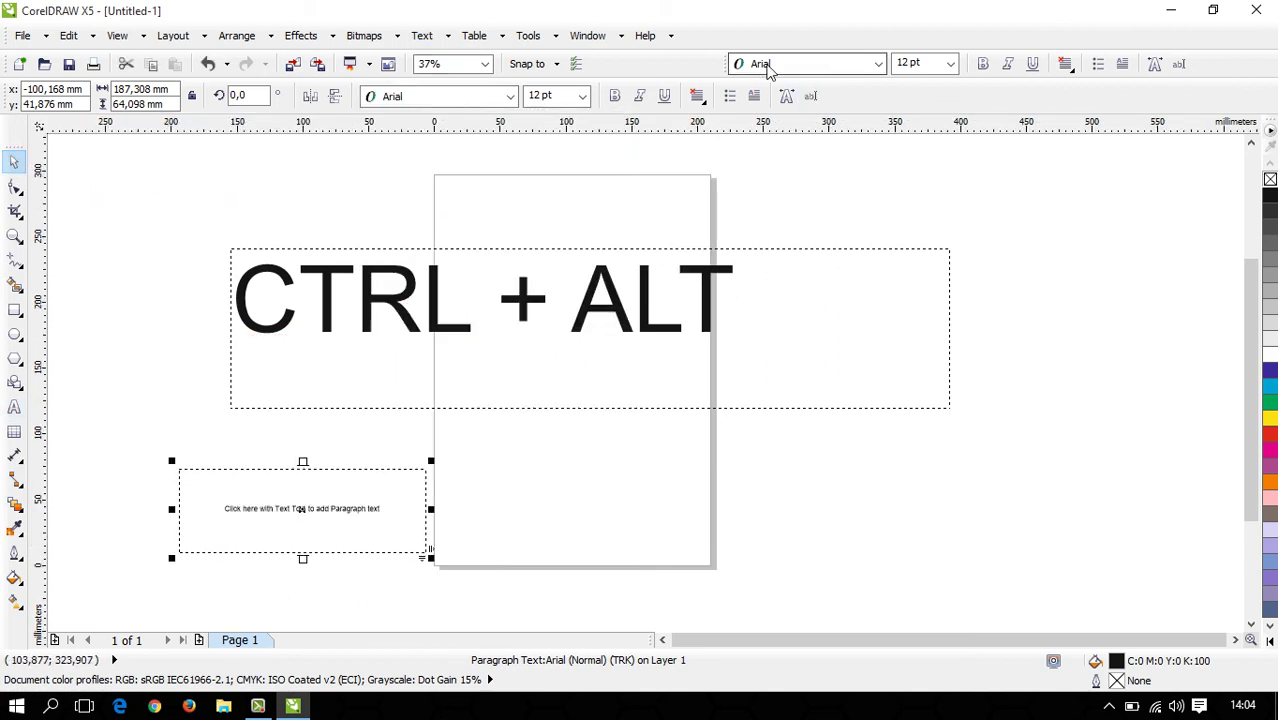
{"action": "key", "text": "Escape"}
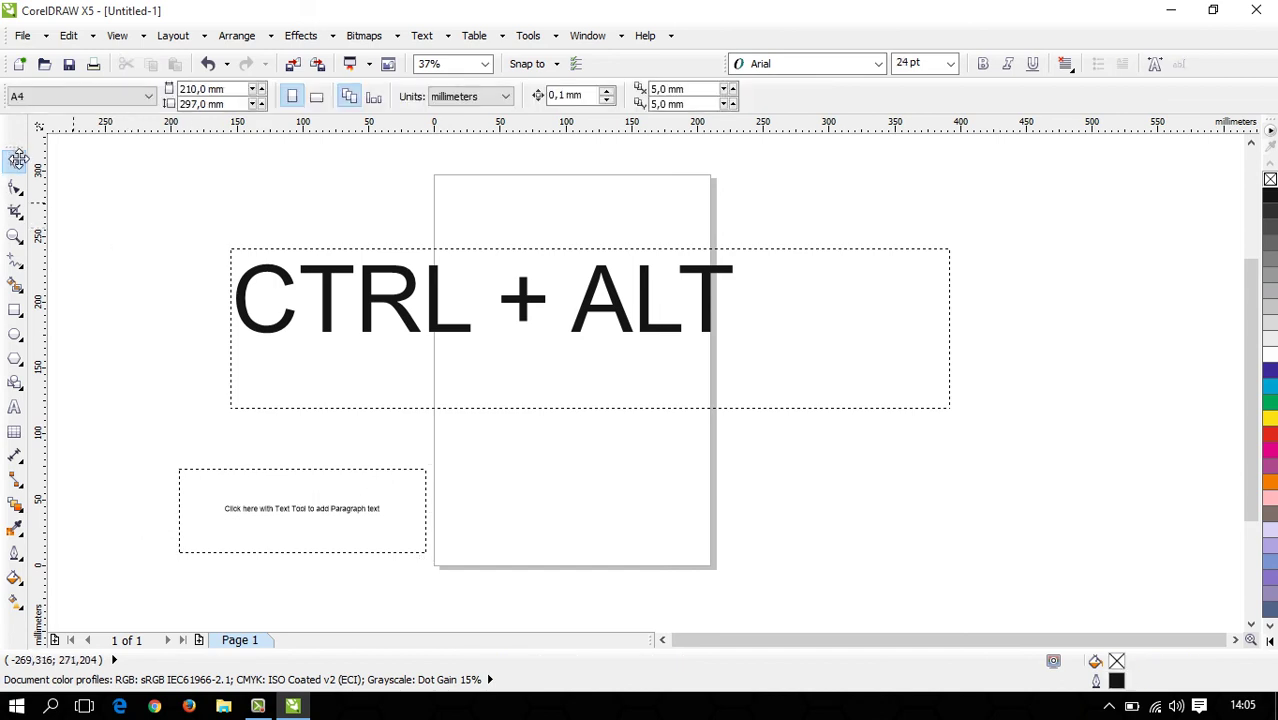
Step: Move the toolbox up against the toolbar rows and lock all toolbars in place
{"action": "left_click_drag", "start_coordinate": [18, 160], "coordinate": [16, 126]}
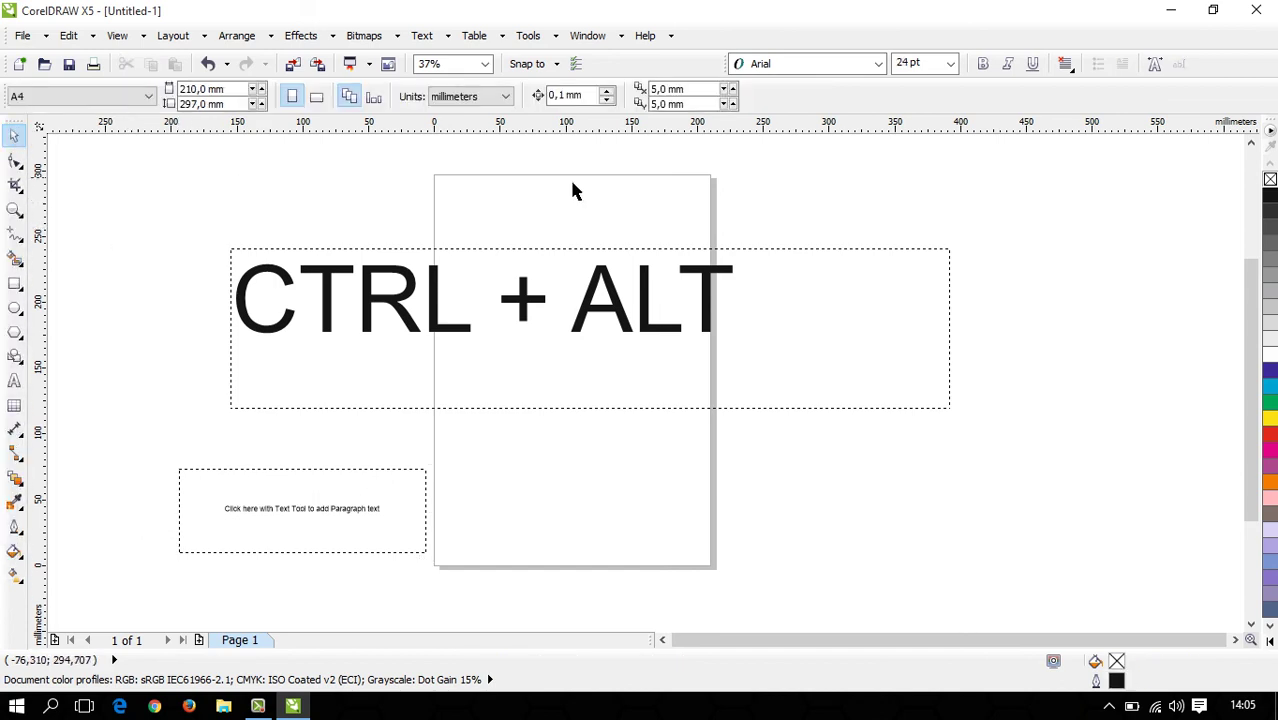
{"action": "right_click", "coordinate": [875, 105]}
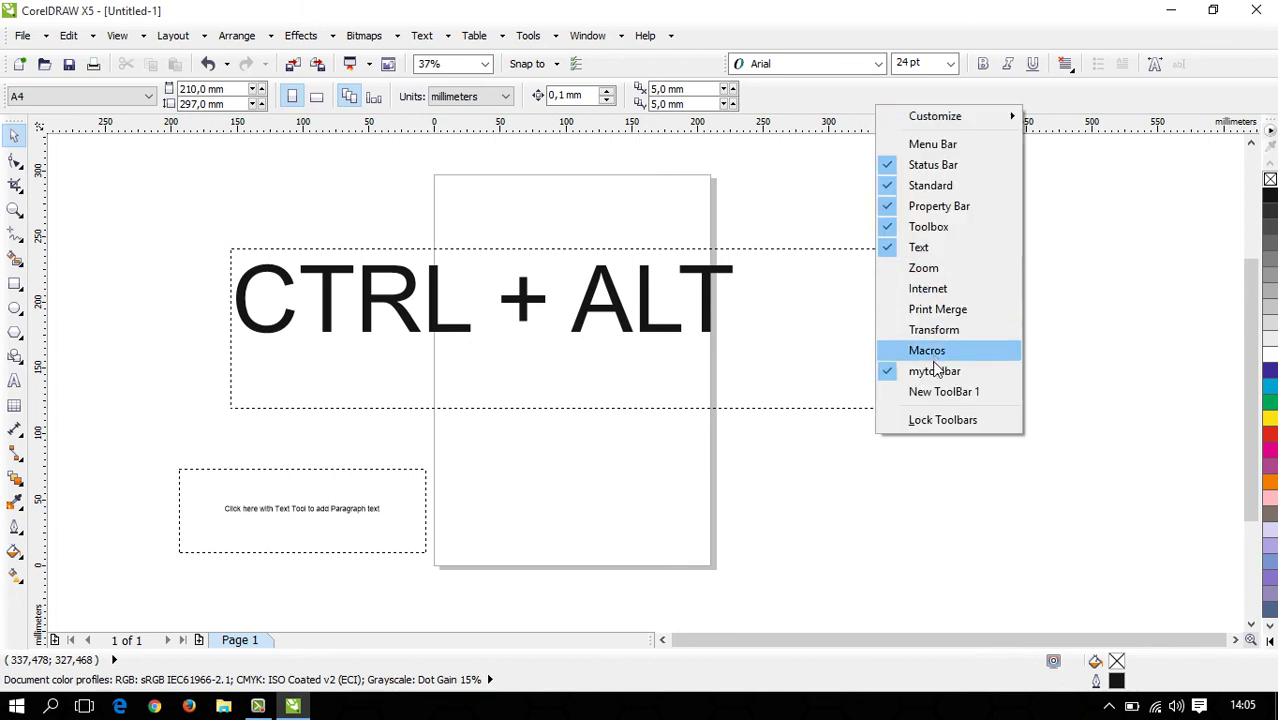
{"action": "left_click", "coordinate": [930, 421]}
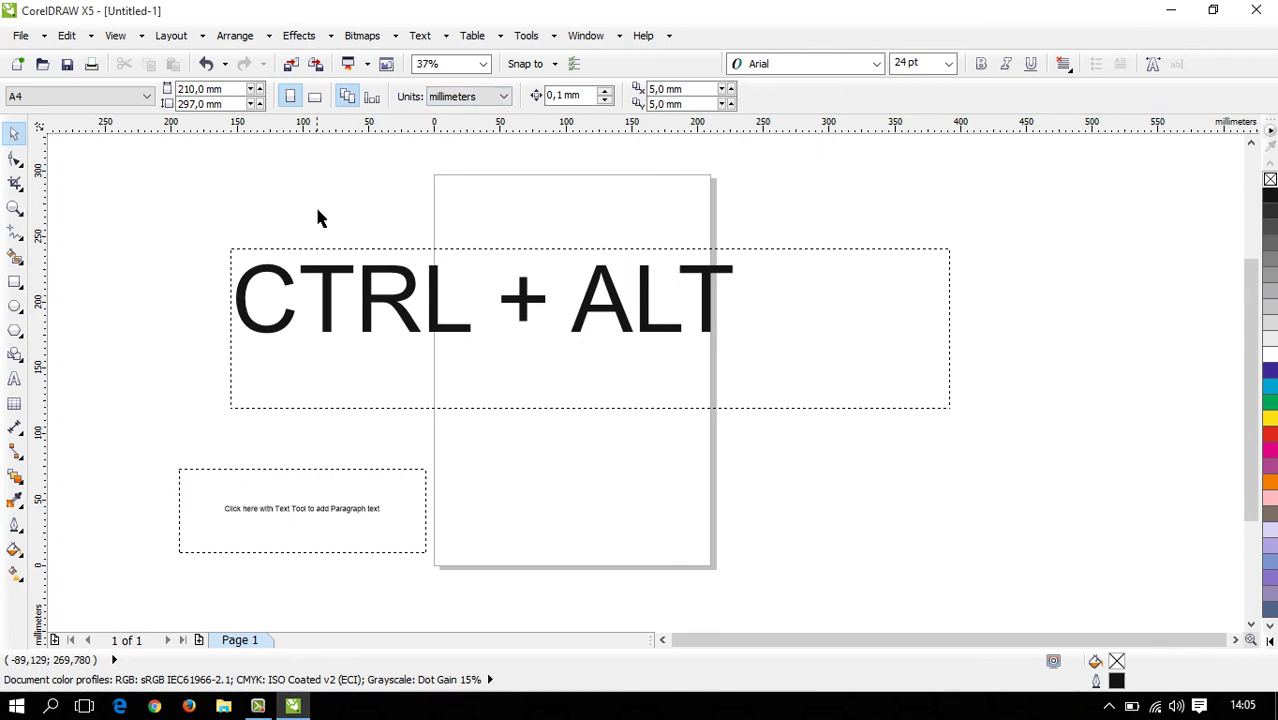
Step: Look through the File to Layout menus of the docked custom toolbar to check their commands
{"action": "left_click", "coordinate": [20, 36]}
{"action": "mouse_move", "coordinate": [177, 38]}
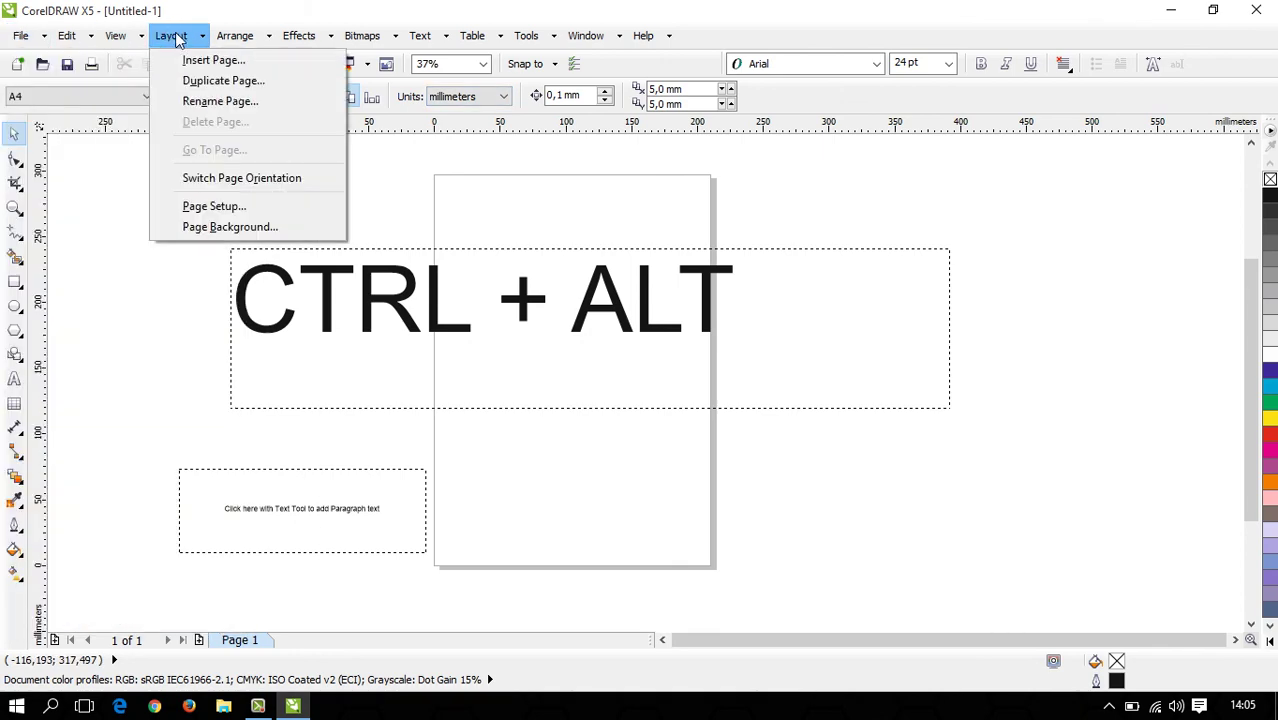